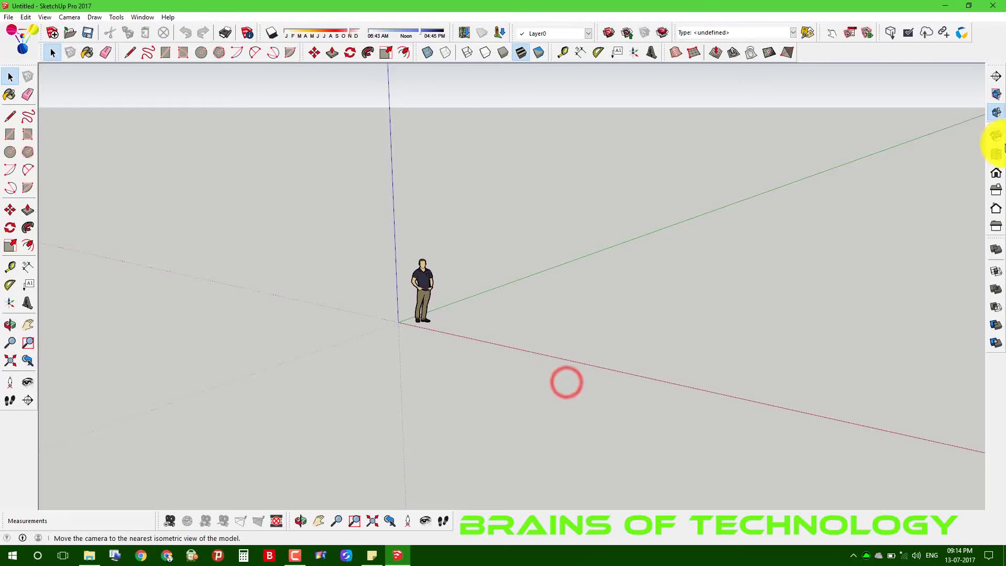
Draw a circle centred on the origin to form a flat disc on the ground plane.
{"action": "middle_click_drag", "start_coordinate": [514, 322], "coordinate": [521, 274]}
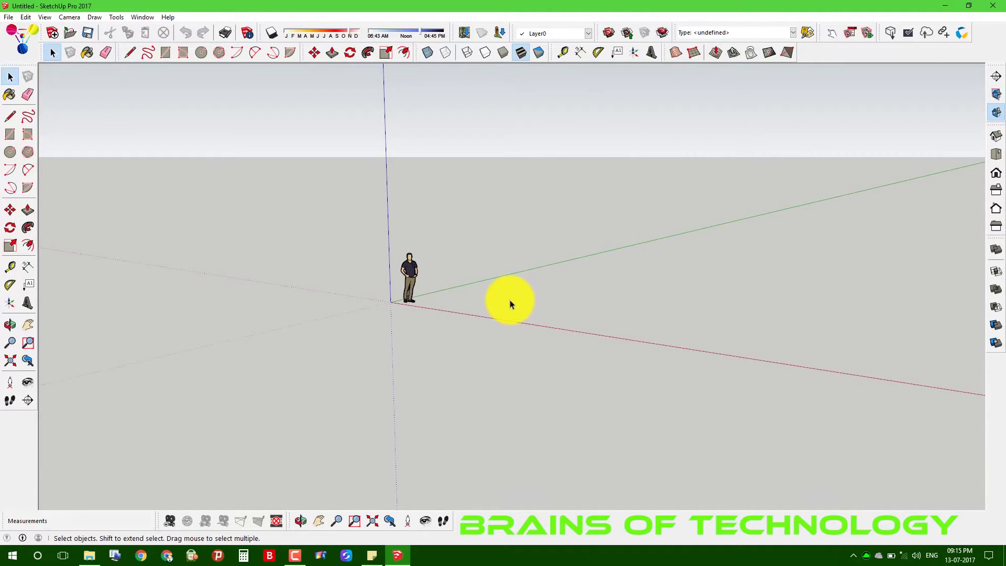
{"action": "mouse_move", "coordinate": [511, 300]}
{"action": "middle_mouse_down"}
{"action": "mouse_move", "coordinate": [400, 225]}
{"action": "mouse_move", "coordinate": [444, 260]}
{"action": "middle_mouse_up"}
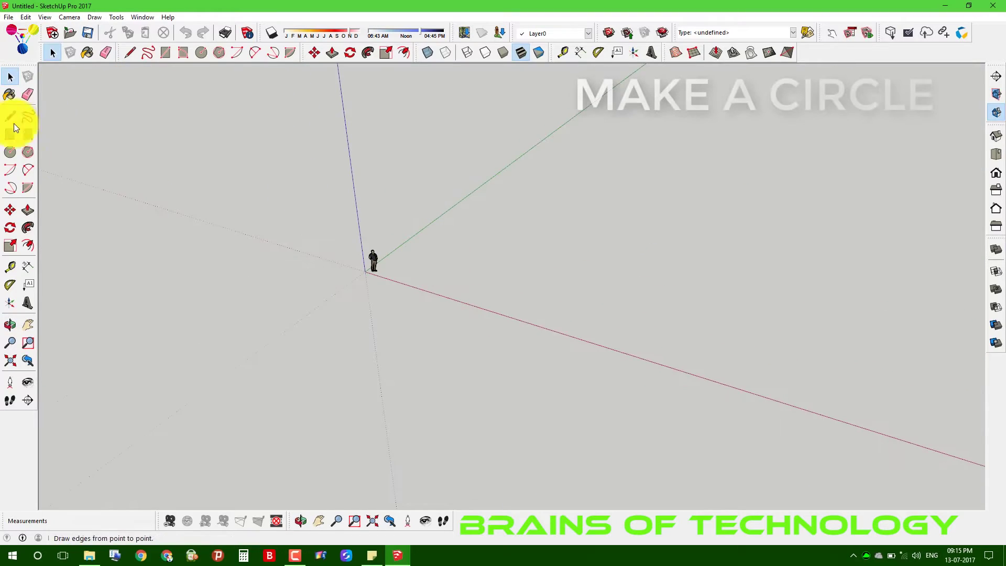
{"action": "left_click", "coordinate": [10, 152]}
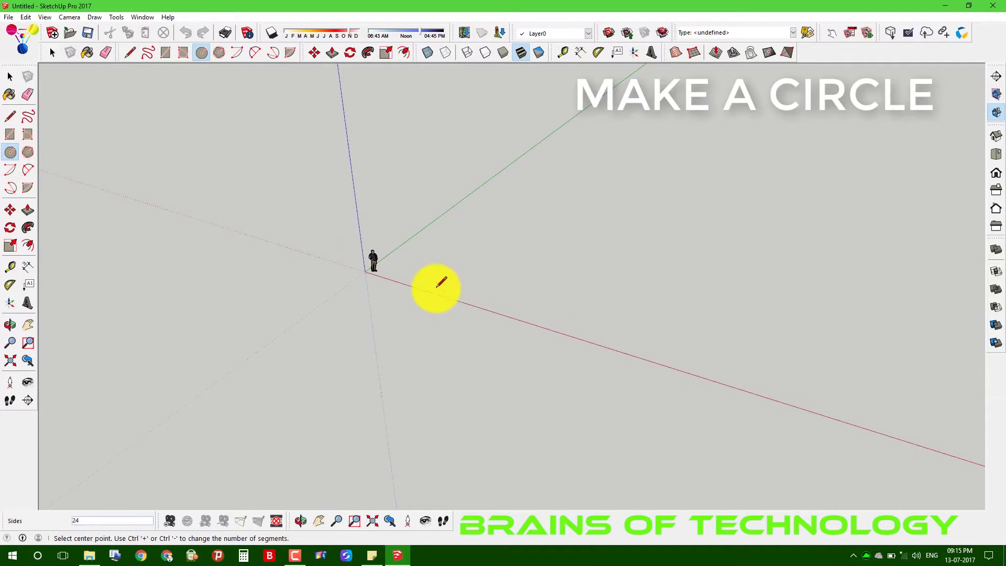
{"action": "left_click", "coordinate": [374, 258]}
{"action": "scroll", "coordinate": [372, 262], "scroll_direction": "up", "scroll_amount": 3}
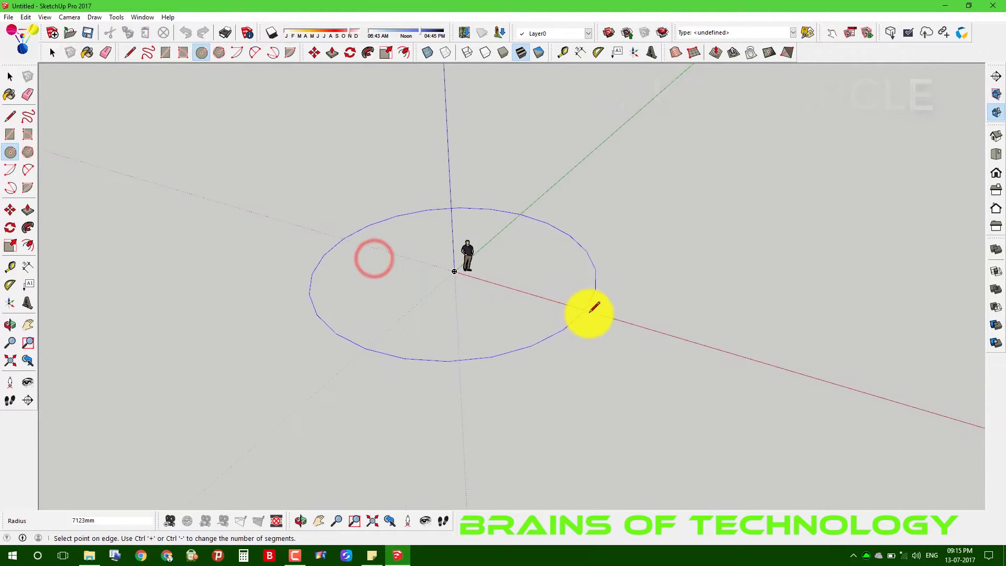
{"action": "left_click", "coordinate": [589, 309]}
{"action": "middle_click_drag", "start_coordinate": [472, 299], "coordinate": [549, 315]}
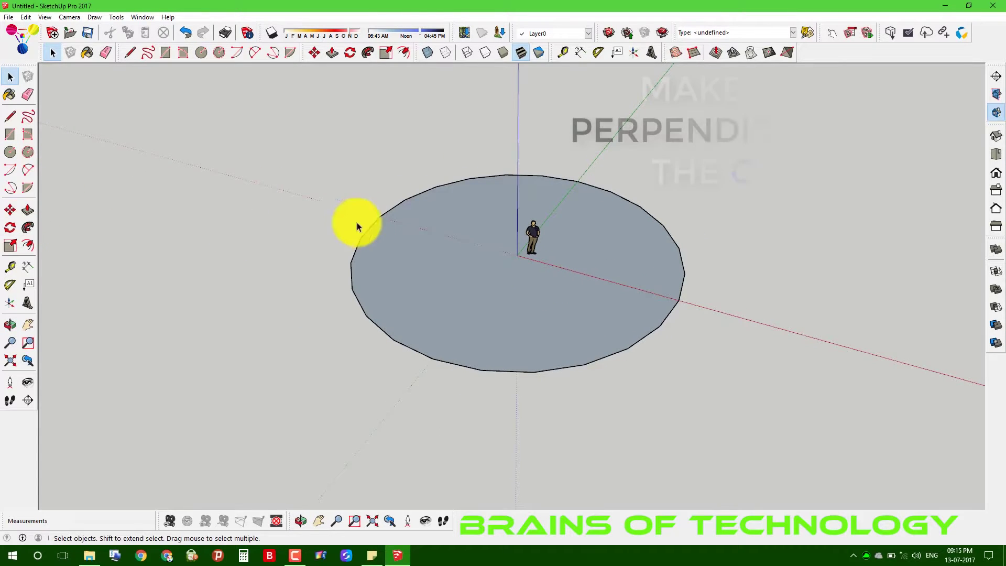
{"action": "middle_click_drag", "start_coordinate": [536, 241], "coordinate": [537, 247]}
Draw a vertical line up the blue axis from the disc's centre.
{"action": "key", "text": "l"}
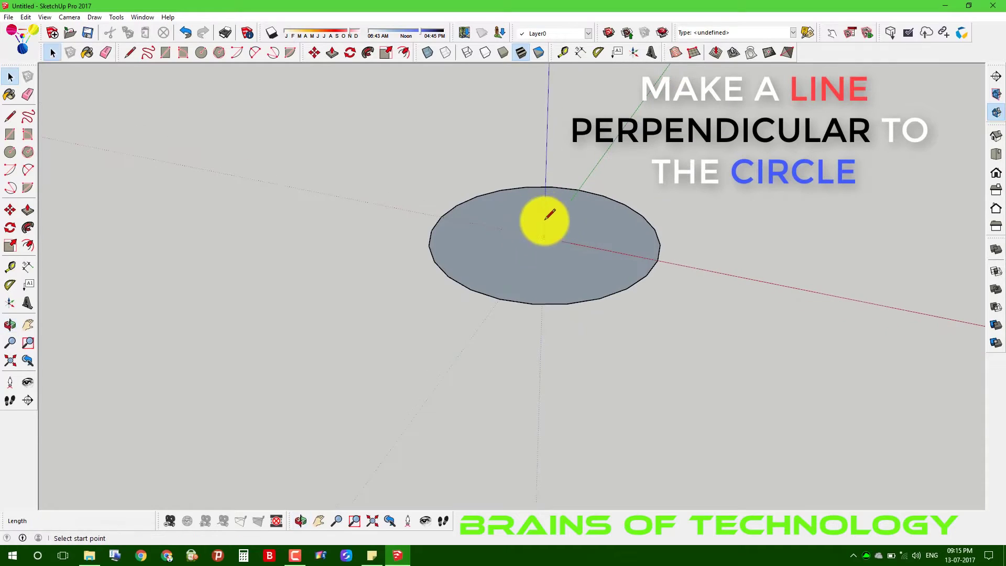
{"action": "left_click", "coordinate": [548, 231]}
{"action": "mouse_move", "coordinate": [561, 139]}
{"action": "middle_mouse_down"}
{"action": "mouse_move", "coordinate": [497, 157]}
{"action": "mouse_move", "coordinate": [465, 243]}
{"action": "middle_mouse_up"}
{"action": "left_click", "coordinate": [465, 146]}
{"action": "key", "text": "space"}
Draw a small circle at the line's top and delete the large disc's face.
{"action": "key", "text": "c"}
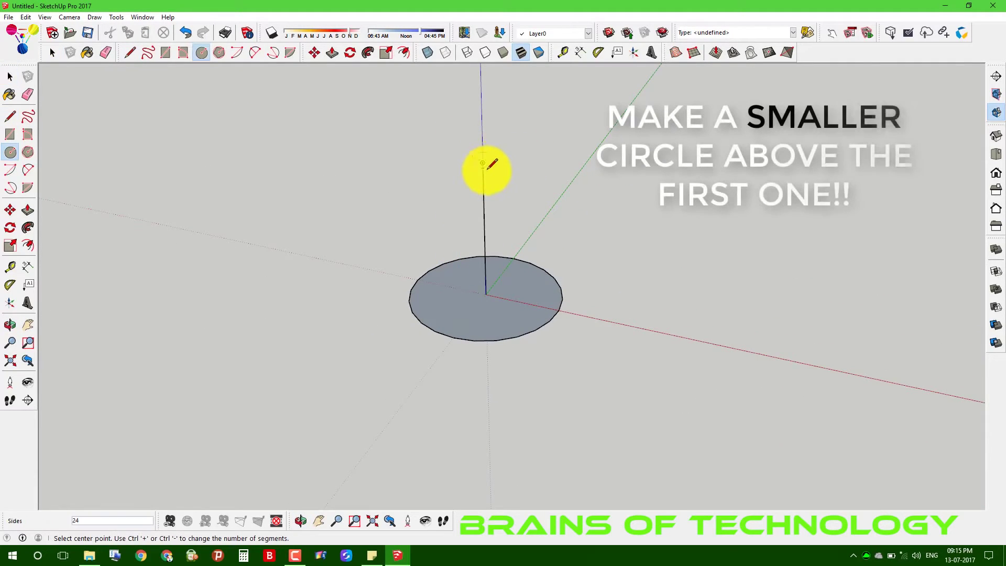
{"action": "left_click", "coordinate": [483, 164]}
{"action": "middle_click_drag", "start_coordinate": [489, 169], "coordinate": [529, 152]}
{"action": "key", "text": "space"}
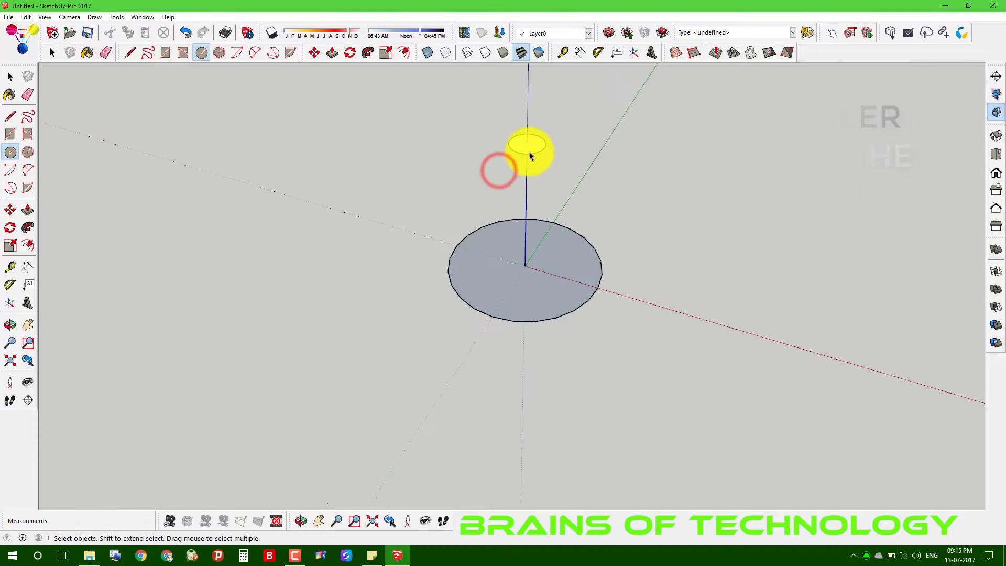
{"action": "left_click", "coordinate": [558, 273]}
{"action": "key", "text": "Delete"}
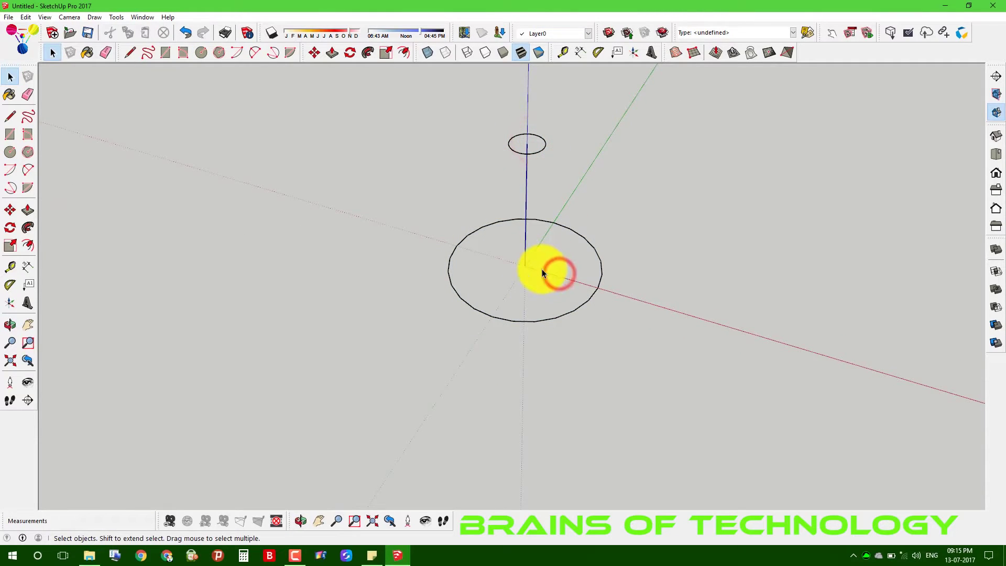
{"action": "key", "text": "l"}
{"action": "left_click", "coordinate": [491, 317]}
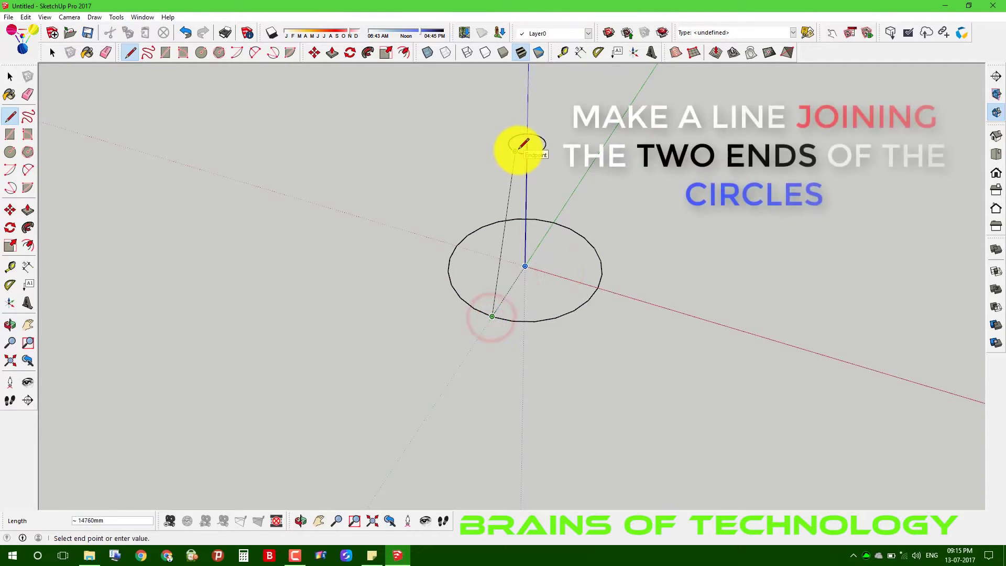
Draw a slanted line from the large circle's rim to the small circle's rim.
{"action": "left_click", "coordinate": [499, 171]}
{"action": "left_click", "coordinate": [528, 270]}
{"action": "left_click", "coordinate": [468, 342]}
{"action": "left_click", "coordinate": [493, 318]}
{"action": "left_click", "coordinate": [521, 152]}
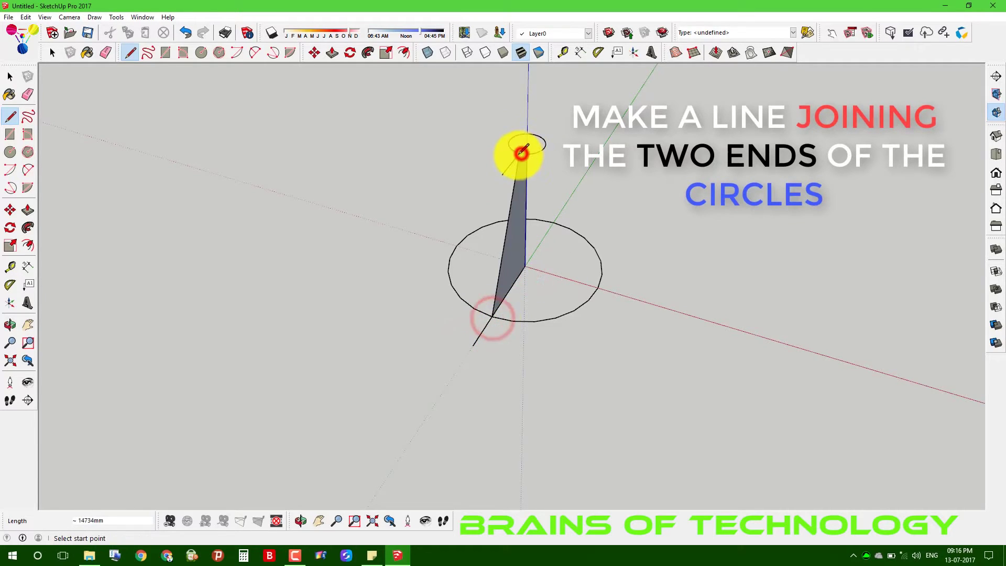
Erase the extra edges, leaving only the slanted connecting line, and select it.
{"action": "key", "text": "e"}
{"action": "left_click", "coordinate": [523, 149]}
{"action": "left_click", "coordinate": [514, 275]}
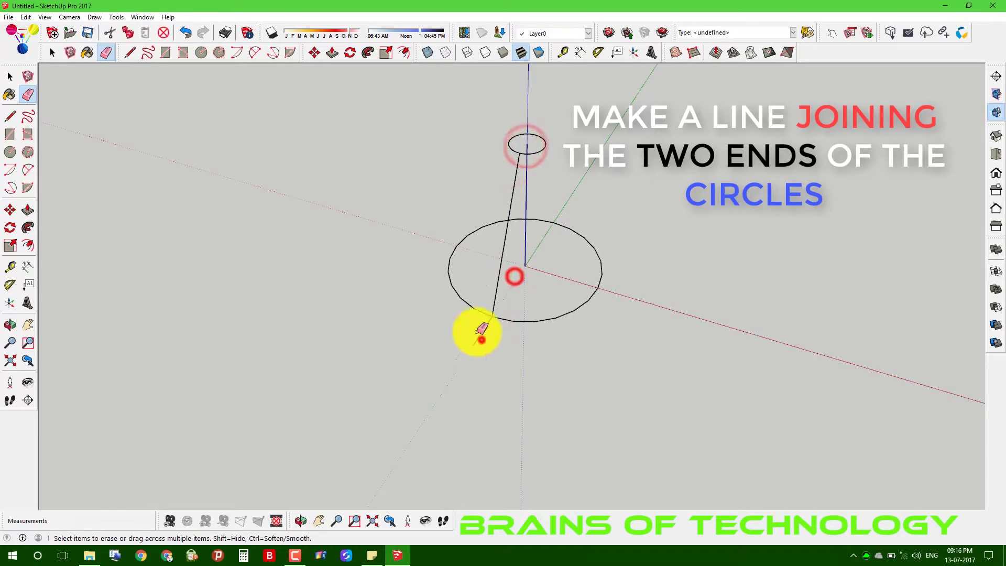
{"action": "left_click", "coordinate": [481, 341]}
{"action": "key", "text": "space"}
{"action": "scroll", "coordinate": [515, 349], "scroll_direction": "up", "scroll_amount": 1}
{"action": "mouse_move", "coordinate": [510, 326]}
{"action": "middle_mouse_down"}
{"action": "mouse_move", "coordinate": [461, 259]}
{"action": "mouse_move", "coordinate": [454, 270]}
{"action": "mouse_move", "coordinate": [499, 301]}
{"action": "mouse_move", "coordinate": [456, 288]}
{"action": "middle_mouse_up"}
{"action": "scroll", "coordinate": [457, 307], "scroll_direction": "up", "scroll_amount": 3}
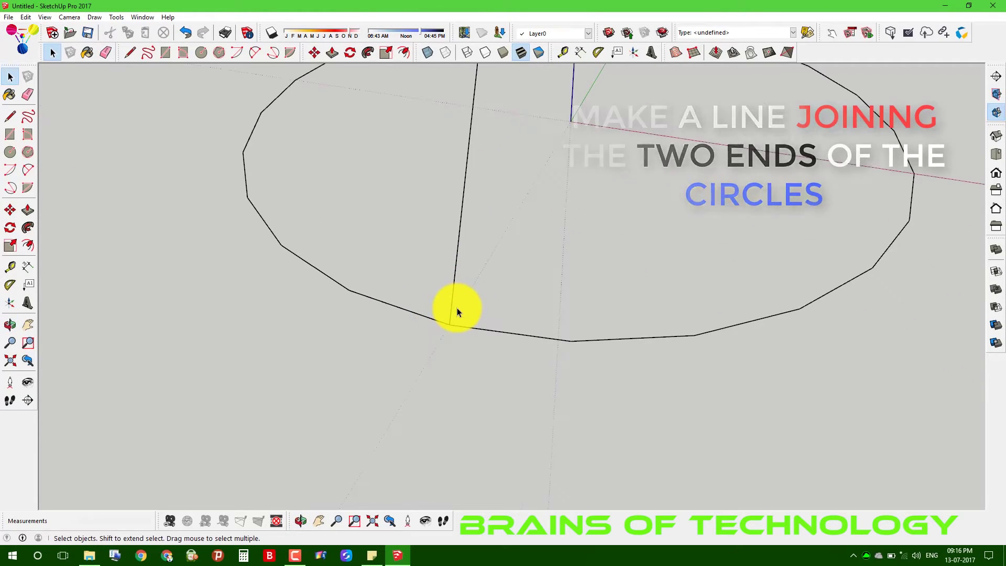
{"action": "scroll", "coordinate": [456, 315], "scroll_direction": "down", "scroll_amount": 3}
{"action": "middle_click_drag", "start_coordinate": [467, 332], "coordinate": [442, 275]}
{"action": "left_click", "coordinate": [444, 276]}
Divide the slanted line into 7 segments.
{"action": "left_click", "coordinate": [444, 276]}
{"action": "right_click", "coordinate": [444, 276]}
{"action": "left_click", "coordinate": [466, 350]}
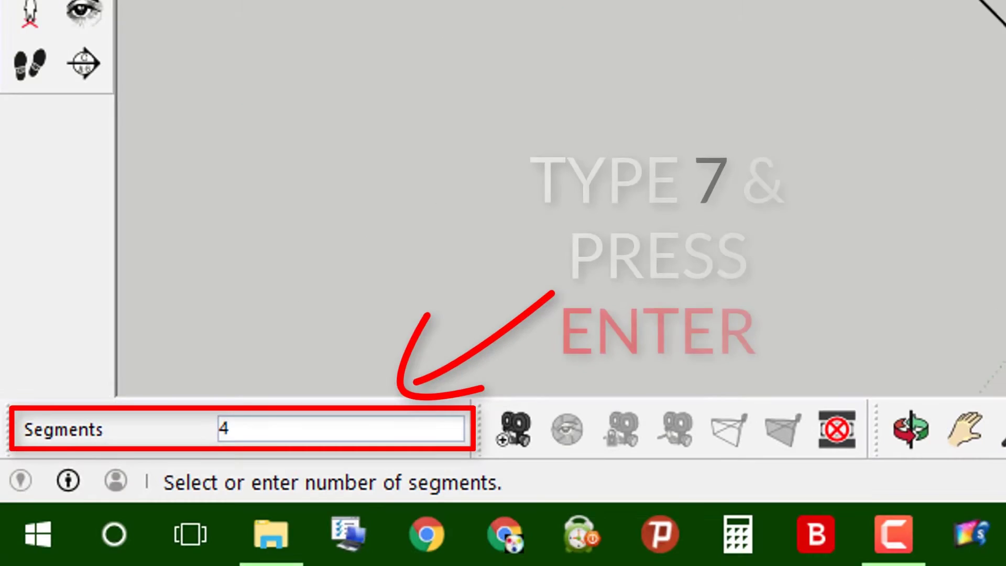
{"action": "type", "text": "7"}
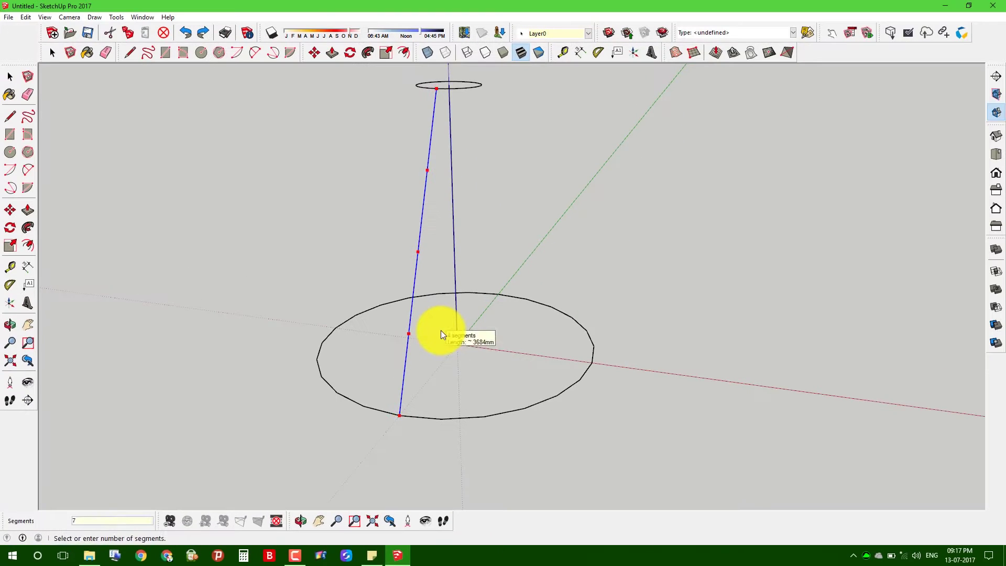
{"action": "key", "text": "Return"}
{"action": "scroll", "coordinate": [390, 412], "scroll_direction": "up", "scroll_amount": 2}
Divide the lowest of those segments into 24 parts.
{"action": "left_click", "coordinate": [411, 391]}
{"action": "middle_click_drag", "start_coordinate": [410, 419], "coordinate": [449, 352]}
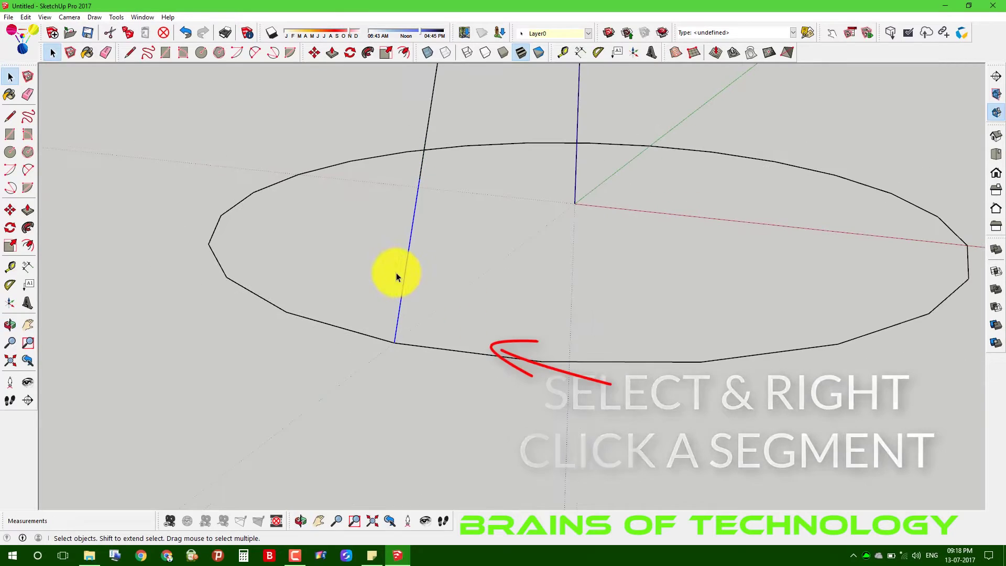
{"action": "right_click", "coordinate": [405, 276]}
{"action": "left_click", "coordinate": [440, 344]}
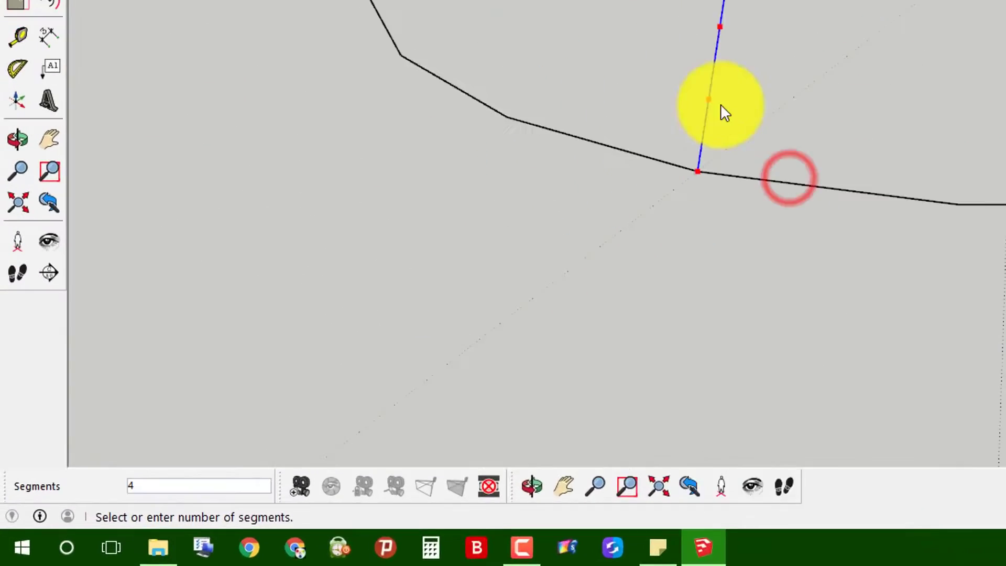
{"action": "type", "text": "2"}
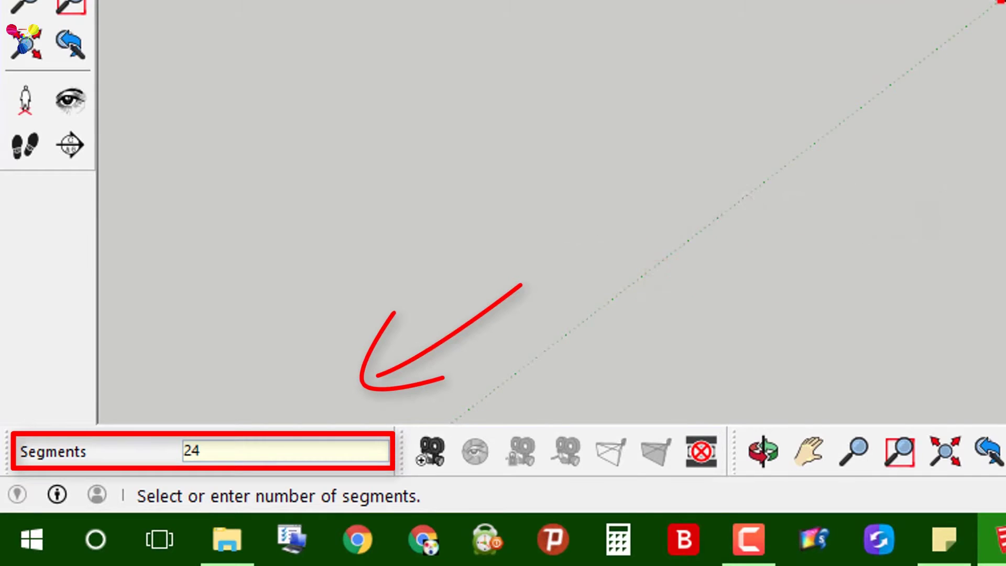
{"action": "key", "text": "Return"}
{"action": "scroll", "coordinate": [403, 333], "scroll_direction": "up", "scroll_amount": 2}
{"action": "left_click", "coordinate": [394, 331]}
{"action": "scroll", "coordinate": [399, 362], "scroll_direction": "up", "scroll_amount": 2}
{"action": "scroll", "coordinate": [399, 360], "scroll_direction": "up", "scroll_amount": 3}
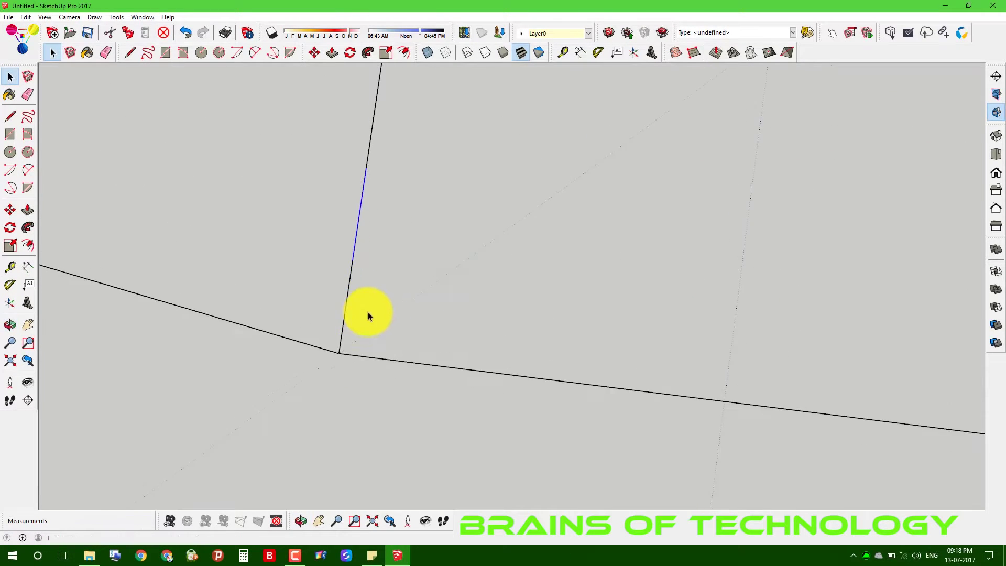
{"action": "left_click", "coordinate": [365, 321]}
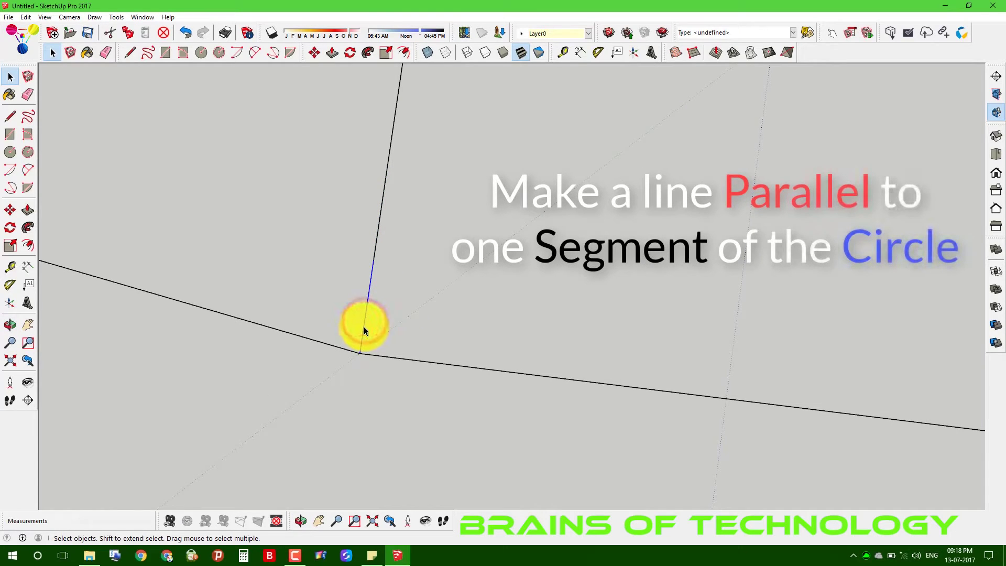
Draw a line from the slanted line's base parallel to the adjacent circle segment, then select it.
{"action": "key", "text": "l"}
{"action": "left_click", "coordinate": [359, 352]}
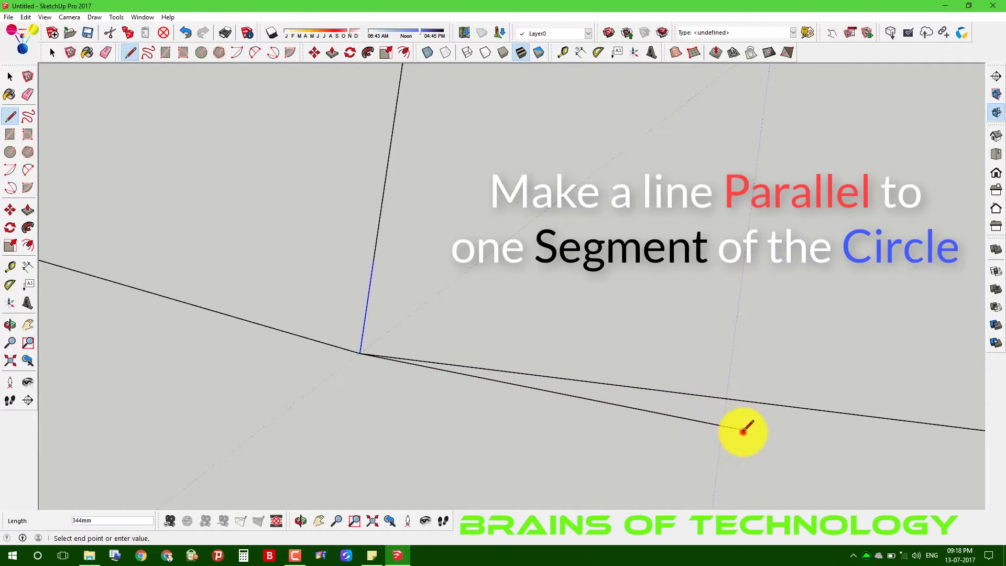
{"action": "scroll", "coordinate": [367, 351], "scroll_direction": "down", "scroll_amount": 3}
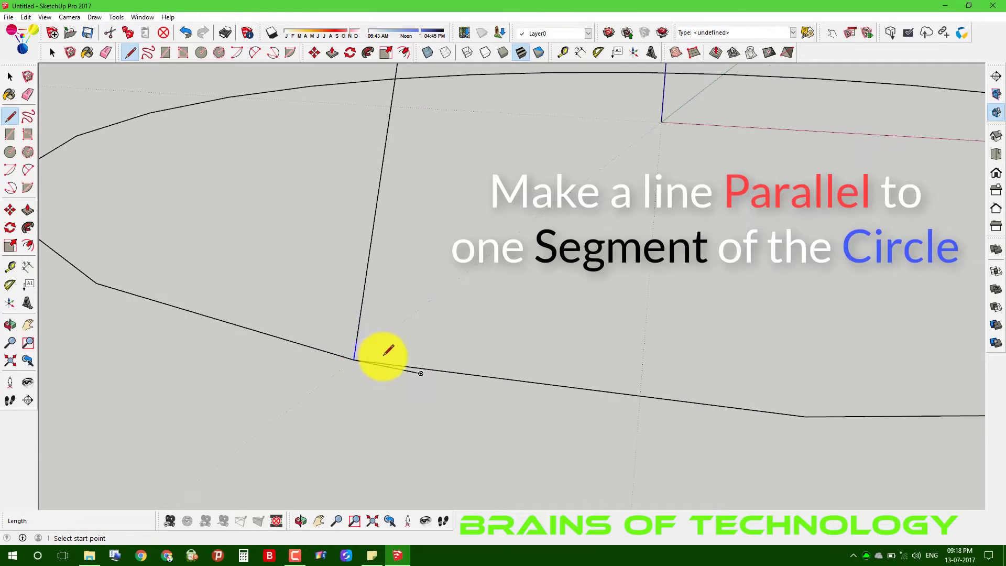
{"action": "left_click", "coordinate": [352, 357]}
{"action": "left_click", "coordinate": [849, 427]}
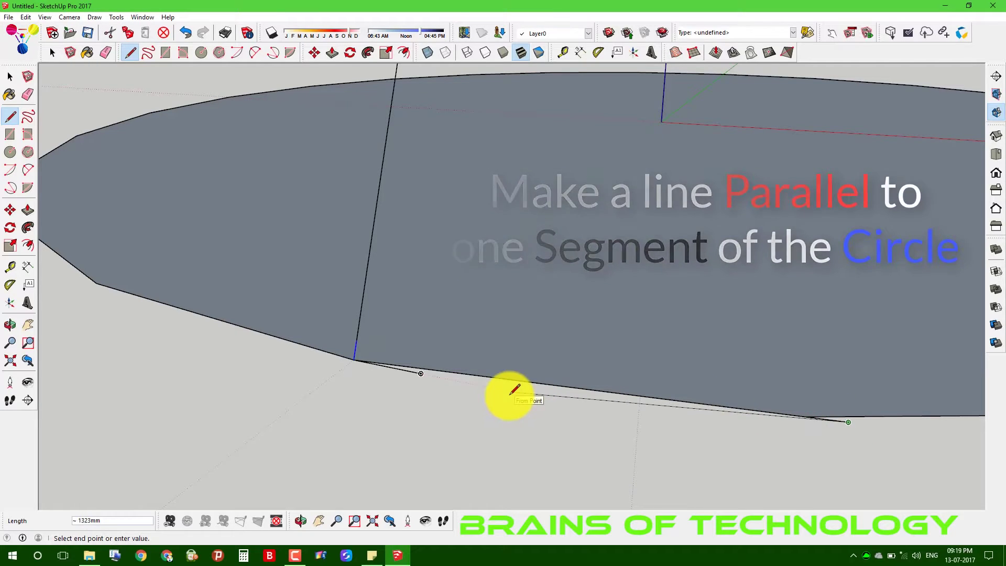
{"action": "key", "text": "space"}
{"action": "scroll", "coordinate": [419, 379], "scroll_direction": "up", "scroll_amount": 1}
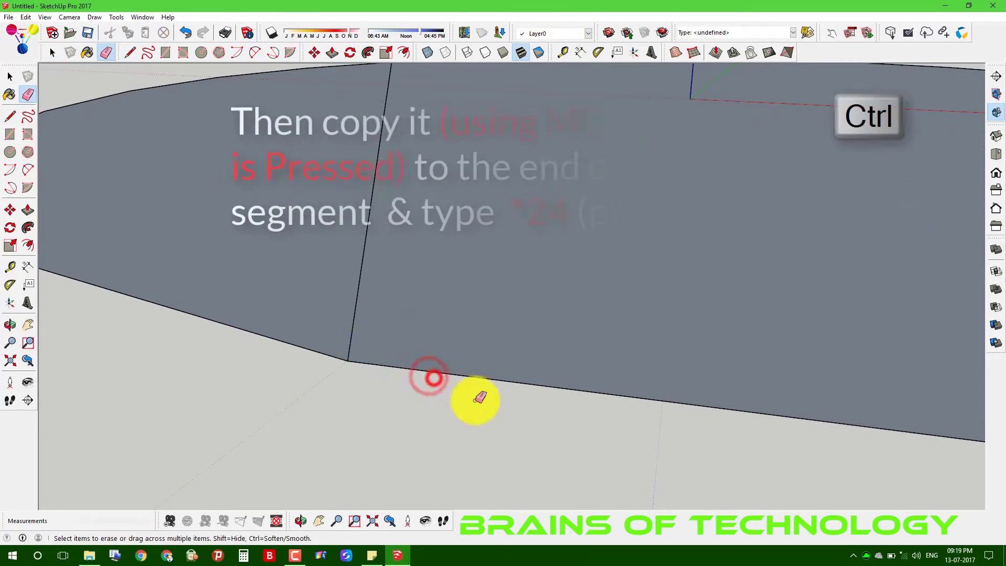
{"action": "left_click", "coordinate": [426, 374]}
{"action": "scroll", "coordinate": [427, 374], "scroll_direction": "down", "scroll_amount": 1}
{"action": "scroll", "coordinate": [335, 368], "scroll_direction": "up", "scroll_amount": 1}
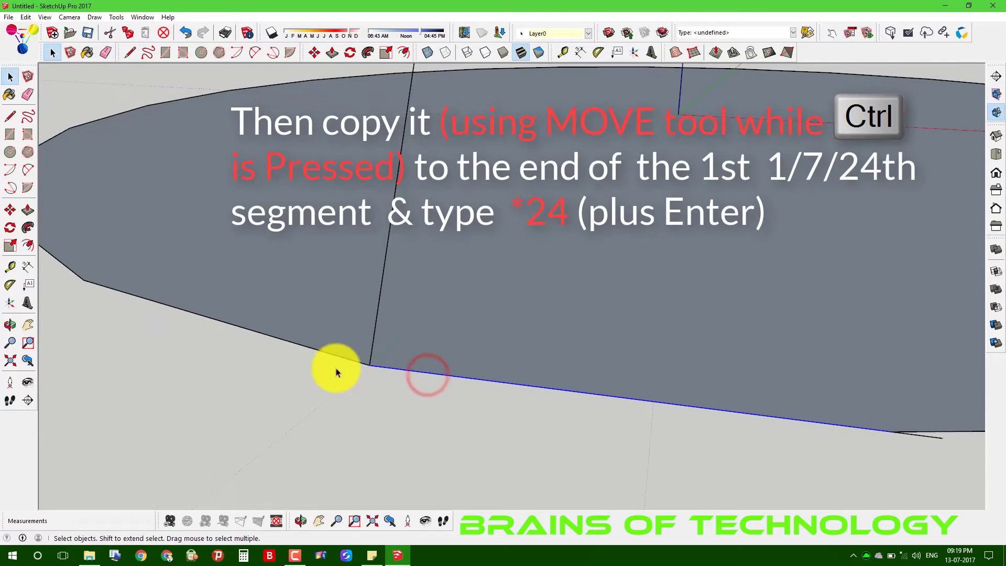
Copy the parallel line to the first division point and array it with *24.
{"action": "middle_click_drag", "start_coordinate": [243, 342], "coordinate": [181, 367], "text": "shift"}
{"action": "left_click", "coordinate": [10, 210]}
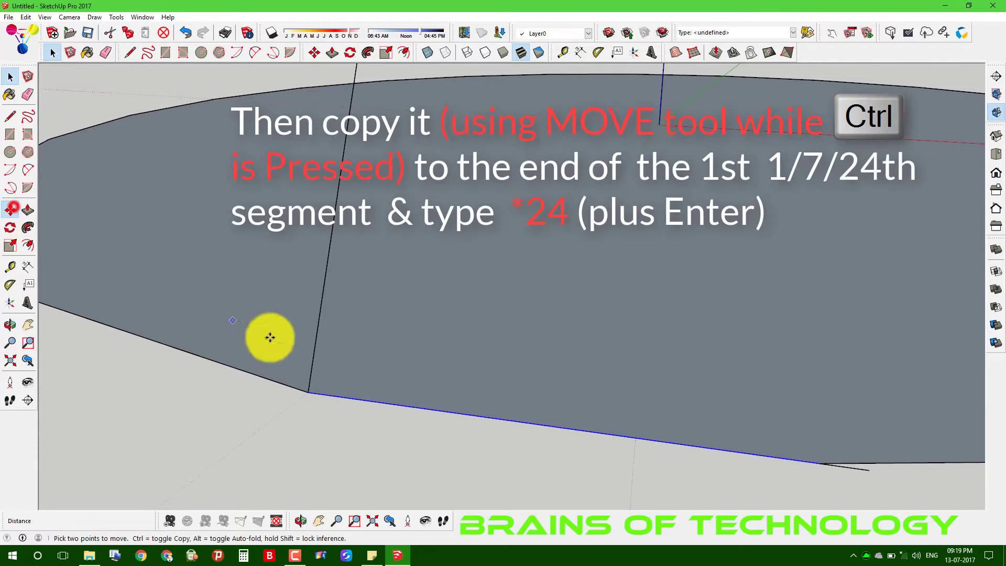
{"action": "left_click", "coordinate": [309, 392]}
{"action": "key", "text": "ctrl"}
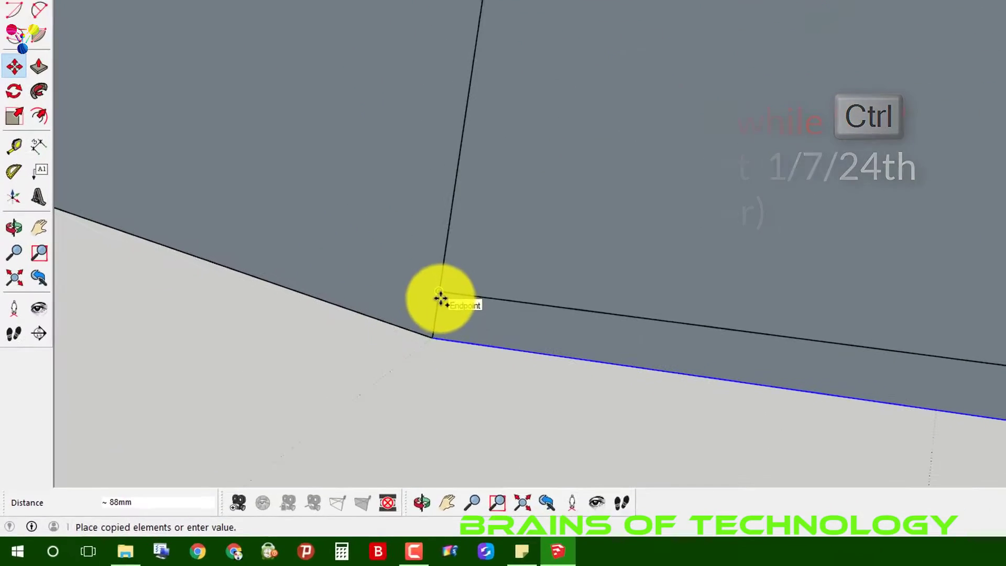
{"action": "left_click", "coordinate": [586, 205]}
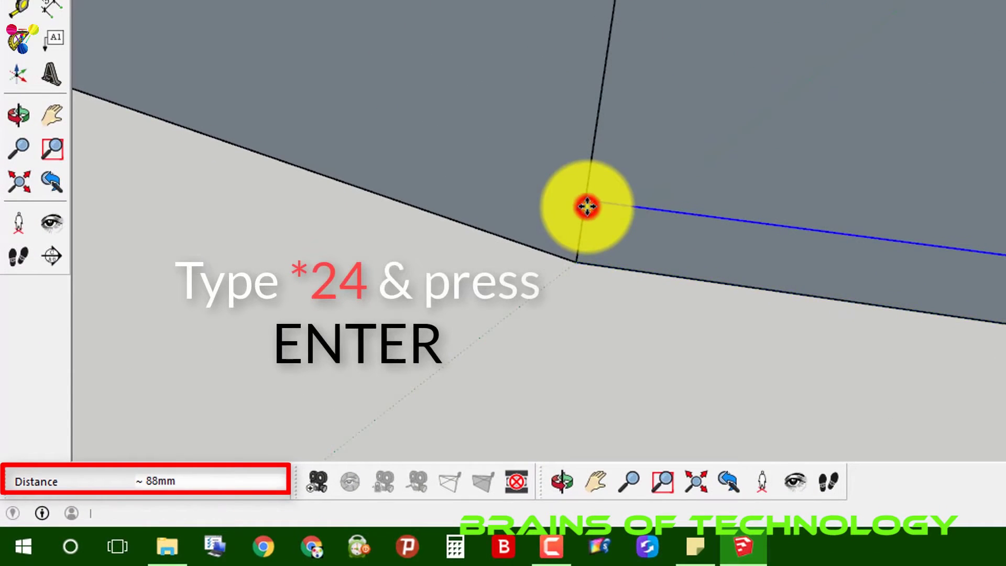
{"action": "type", "text": "*2"}
{"action": "key", "text": "Return"}
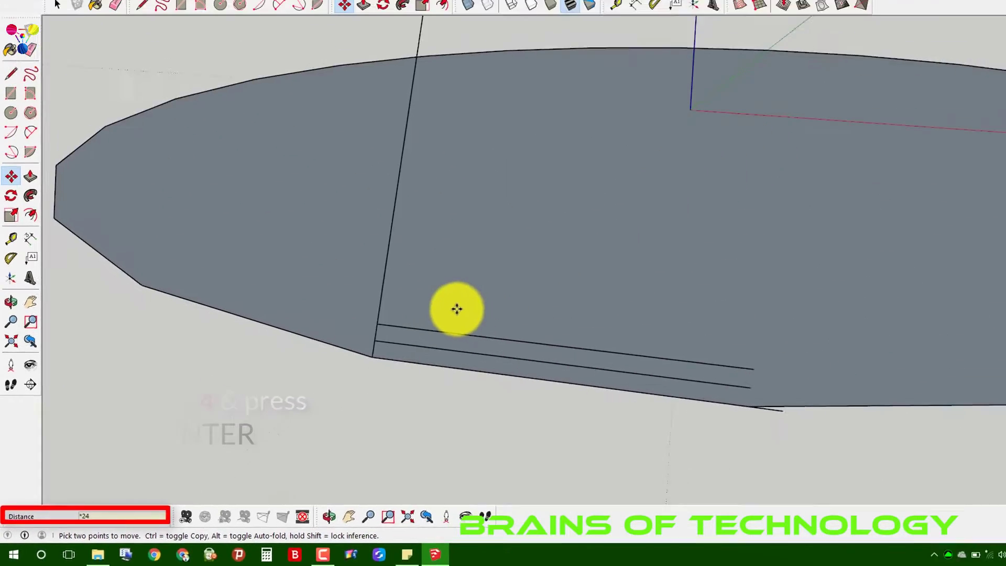
{"action": "type", "text": "*24"}
{"action": "key", "text": "Return"}
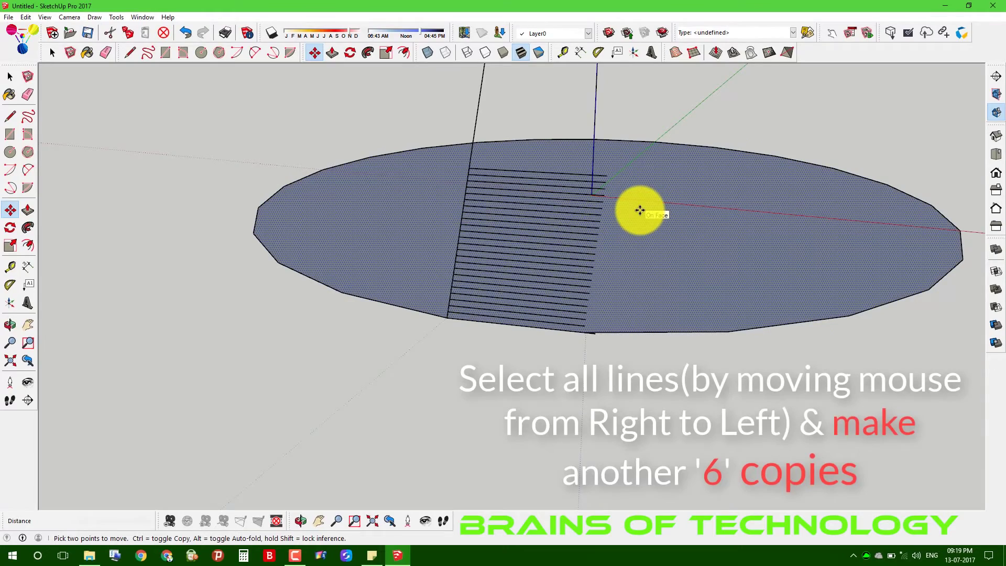
Select only the hatch lines, copy them up the slanted line and array the copy 7 times.
{"action": "mouse_move", "coordinate": [591, 258]}
{"action": "middle_mouse_down"}
{"action": "mouse_move", "coordinate": [568, 304]}
{"action": "mouse_move", "coordinate": [516, 320]}
{"action": "middle_mouse_up"}
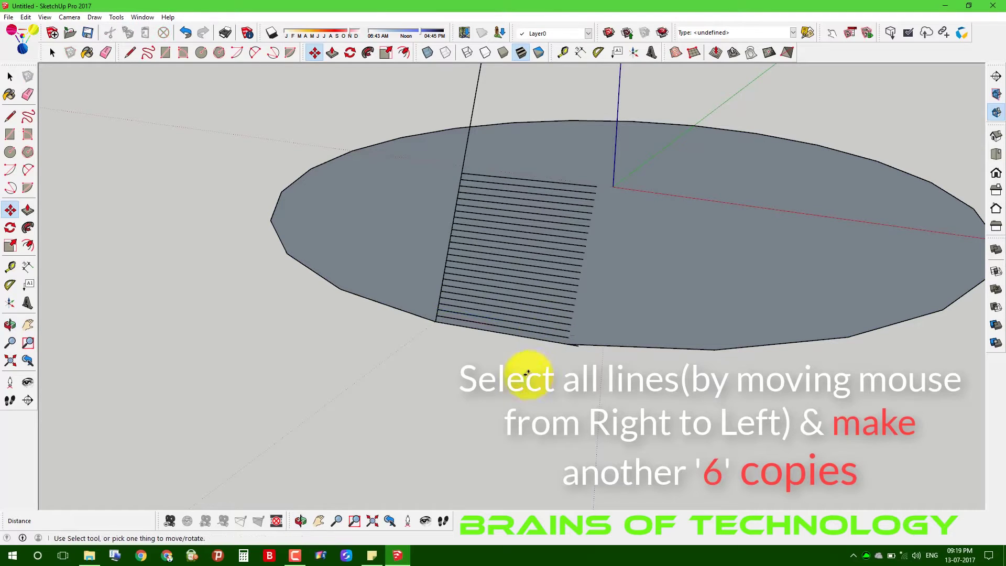
{"action": "left_click_drag", "start_coordinate": [549, 367], "coordinate": [508, 145]}
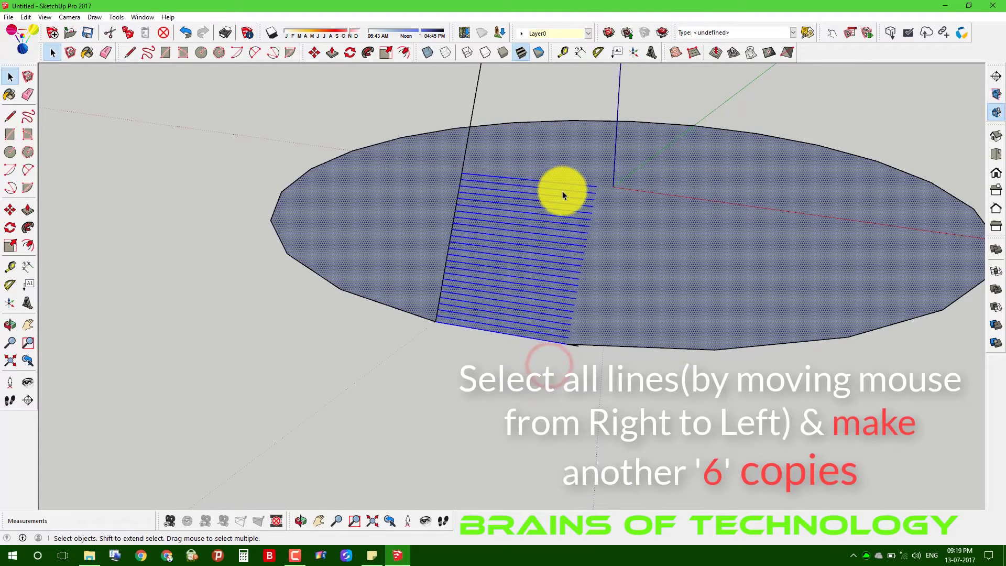
{"action": "left_click", "coordinate": [677, 281], "text": "shift"}
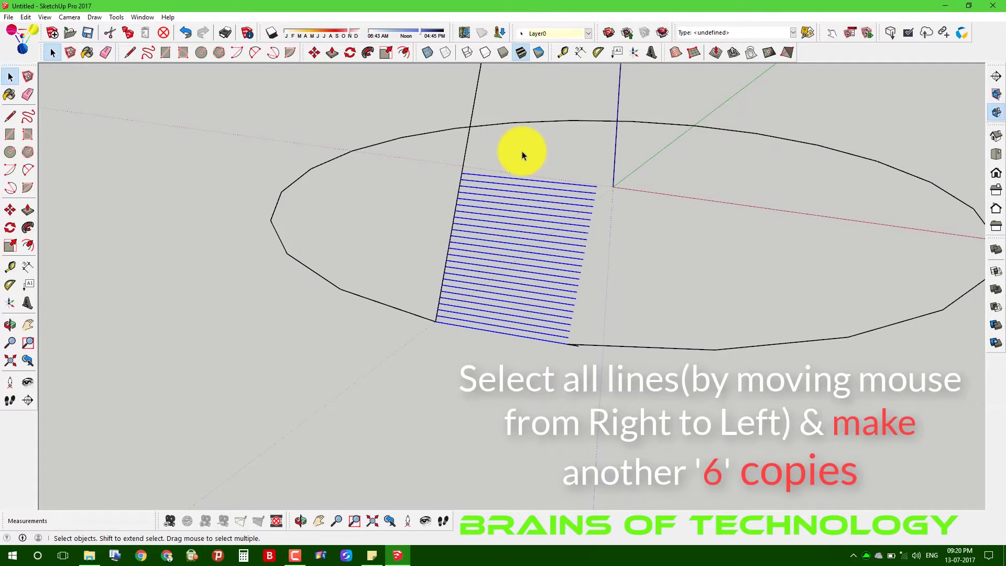
{"action": "key", "text": "m"}
{"action": "left_click", "coordinate": [433, 321]}
{"action": "key", "text": "ctrl"}
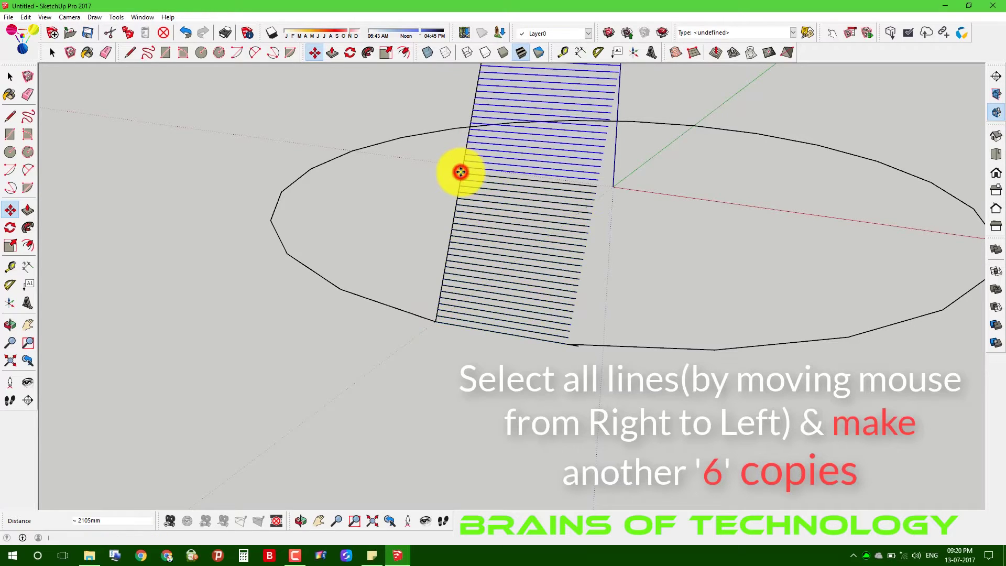
{"action": "left_click", "coordinate": [460, 172]}
{"action": "scroll", "coordinate": [461, 170], "scroll_direction": "down", "scroll_amount": 2}
{"action": "scroll", "coordinate": [524, 335], "scroll_direction": "down", "scroll_amount": 4}
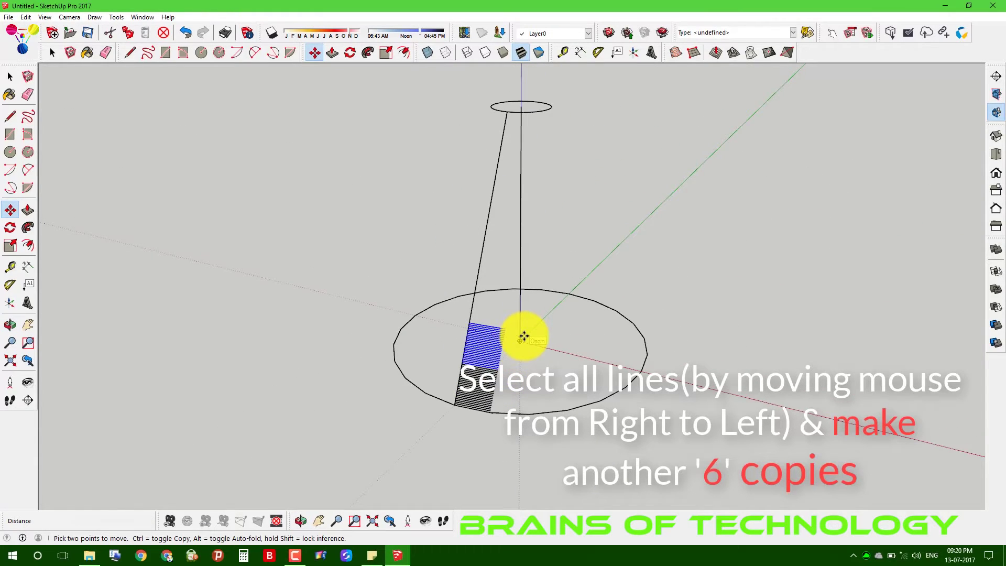
{"action": "type", "text": "7"}
{"action": "key", "text": "Return"}
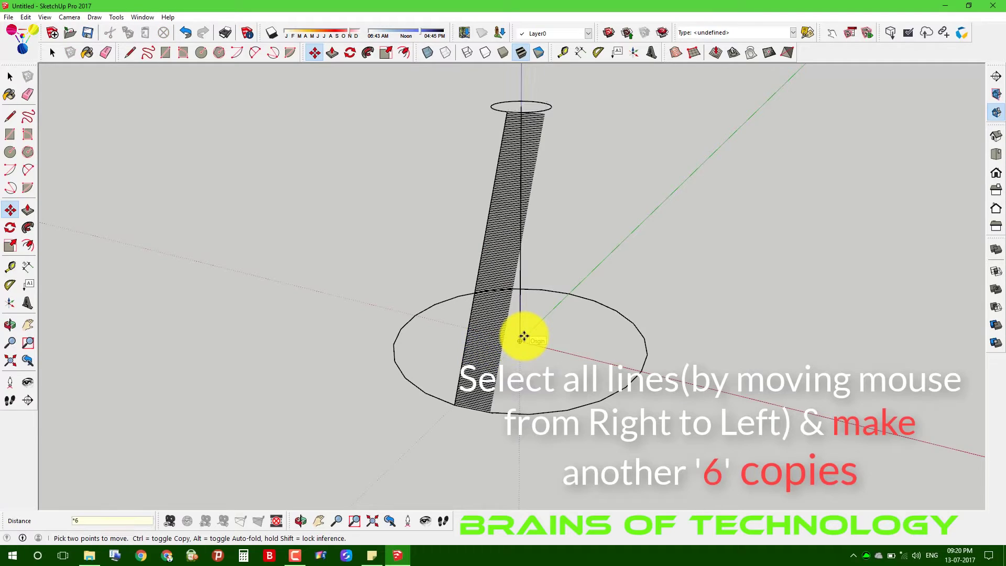
Orbit around the hatch column and begin a new edge at a hatch endpoint on the circle.
{"action": "scroll", "coordinate": [523, 285], "scroll_direction": "up", "scroll_amount": 2}
{"action": "scroll", "coordinate": [530, 319], "scroll_direction": "up", "scroll_amount": 3}
{"action": "scroll", "coordinate": [533, 313], "scroll_direction": "up", "scroll_amount": 3}
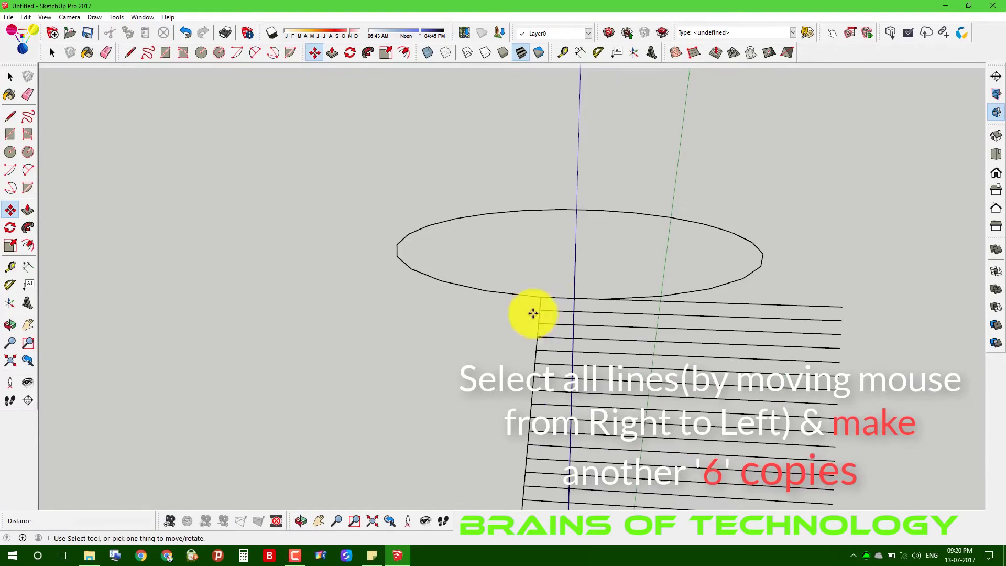
{"action": "scroll", "coordinate": [533, 313], "scroll_direction": "down", "scroll_amount": 5}
{"action": "mouse_move", "coordinate": [608, 375]}
{"action": "middle_mouse_down"}
{"action": "mouse_move", "coordinate": [597, 258]}
{"action": "mouse_move", "coordinate": [575, 294]}
{"action": "mouse_move", "coordinate": [473, 316]}
{"action": "mouse_move", "coordinate": [530, 454]}
{"action": "mouse_move", "coordinate": [548, 433]}
{"action": "mouse_move", "coordinate": [532, 421]}
{"action": "mouse_move", "coordinate": [539, 429]}
{"action": "middle_mouse_up"}
{"action": "key", "text": "m"}
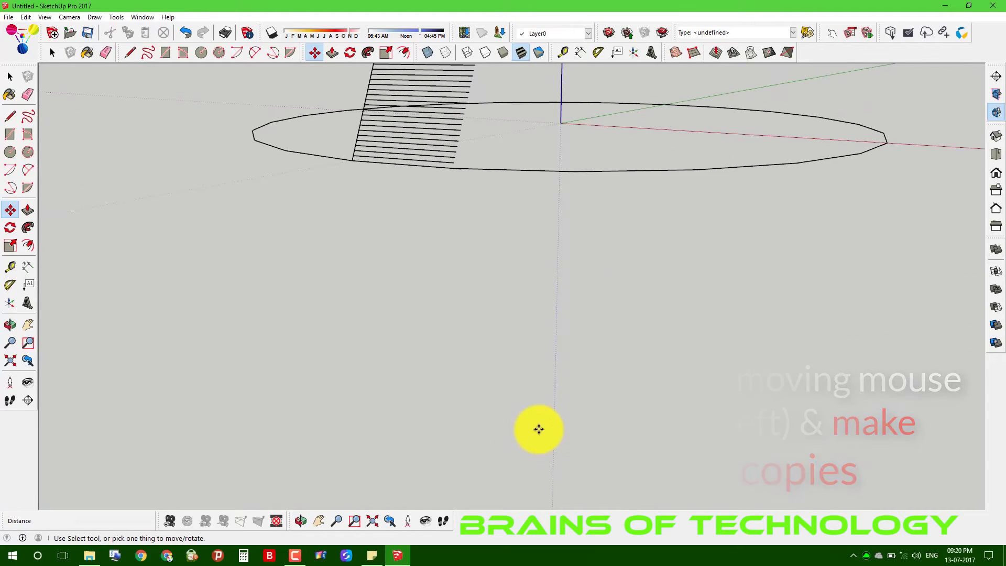
{"action": "mouse_move", "coordinate": [508, 234]}
{"action": "middle_mouse_down"}
{"action": "mouse_move", "coordinate": [529, 269]}
{"action": "mouse_move", "coordinate": [534, 261]}
{"action": "mouse_move", "coordinate": [503, 236]}
{"action": "mouse_move", "coordinate": [503, 328]}
{"action": "mouse_move", "coordinate": [467, 263]}
{"action": "mouse_move", "coordinate": [431, 241]}
{"action": "middle_mouse_up"}
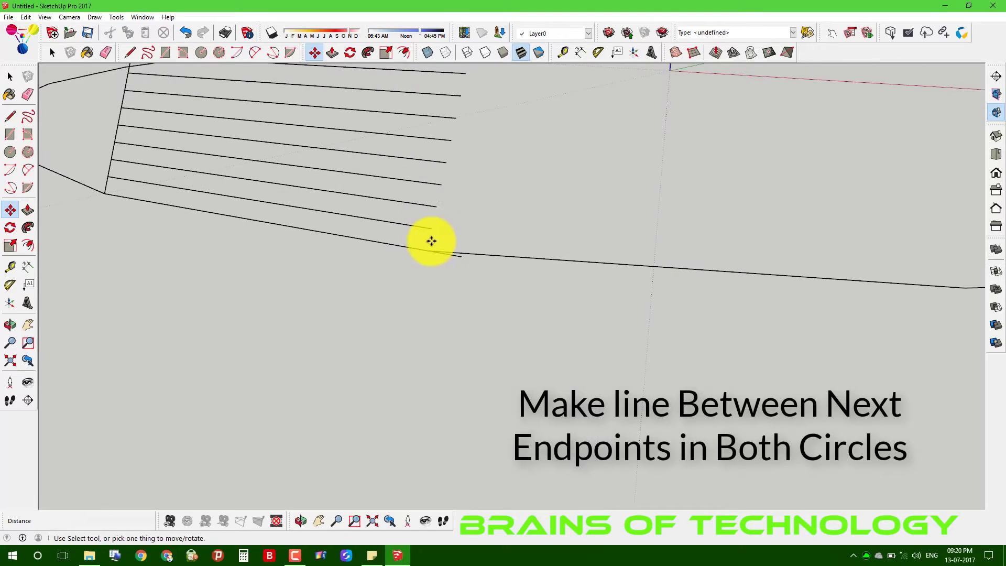
{"action": "left_click", "coordinate": [428, 250]}
Finish the second slanted edge on the top circle's next endpoint, forming a narrow strip.
{"action": "scroll", "coordinate": [450, 175], "scroll_direction": "down", "scroll_amount": 5}
{"action": "middle_click_drag", "start_coordinate": [461, 298], "coordinate": [450, 193]}
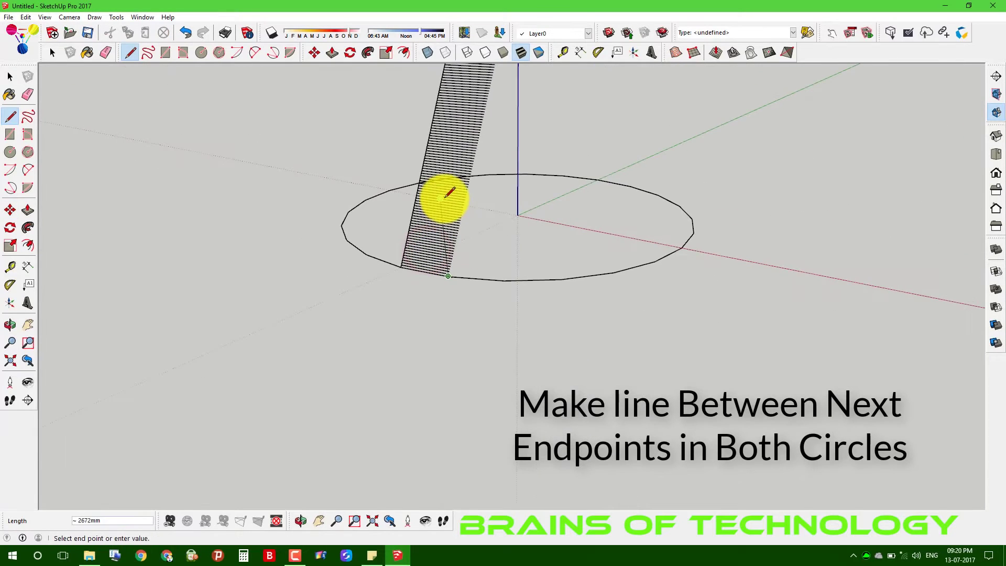
{"action": "mouse_move", "coordinate": [486, 130]}
{"action": "middle_mouse_down"}
{"action": "mouse_move", "coordinate": [476, 341]}
{"action": "mouse_move", "coordinate": [506, 175]}
{"action": "mouse_move", "coordinate": [447, 171]}
{"action": "mouse_move", "coordinate": [456, 173]}
{"action": "middle_mouse_up"}
{"action": "scroll", "coordinate": [449, 157], "scroll_direction": "up", "scroll_amount": 2}
{"action": "scroll", "coordinate": [471, 167], "scroll_direction": "up", "scroll_amount": 3}
{"action": "scroll", "coordinate": [472, 170], "scroll_direction": "up", "scroll_amount": 2}
{"action": "left_click", "coordinate": [480, 174]}
{"action": "scroll", "coordinate": [480, 175], "scroll_direction": "down", "scroll_amount": 2}
{"action": "scroll", "coordinate": [481, 189], "scroll_direction": "down", "scroll_amount": 2}
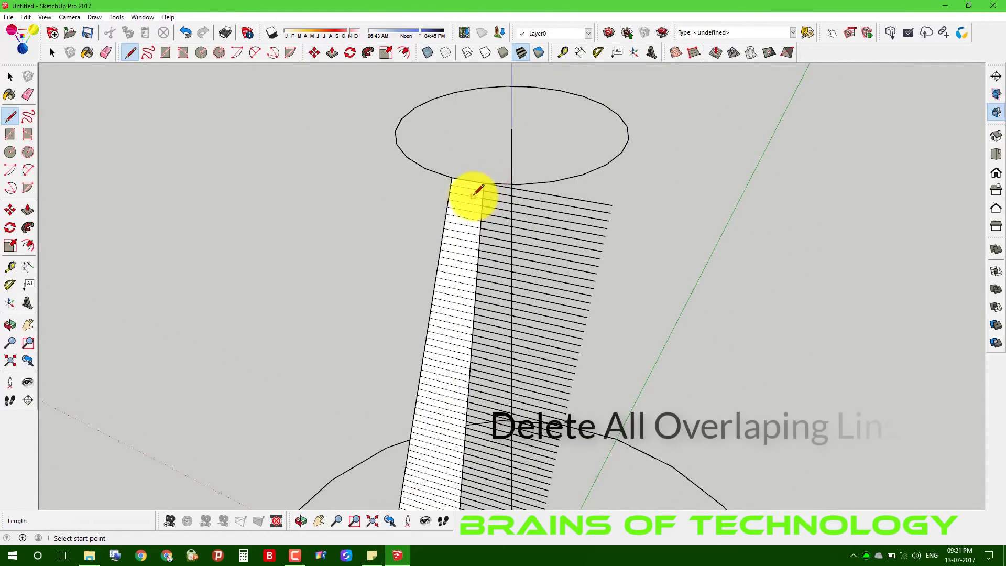
{"action": "middle_click_drag", "start_coordinate": [481, 190], "coordinate": [515, 180]}
{"action": "key", "text": "space"}
Select the new strip, then attempt erasing the overhanging line stubs and undo it.
{"action": "left_click", "coordinate": [460, 215]}
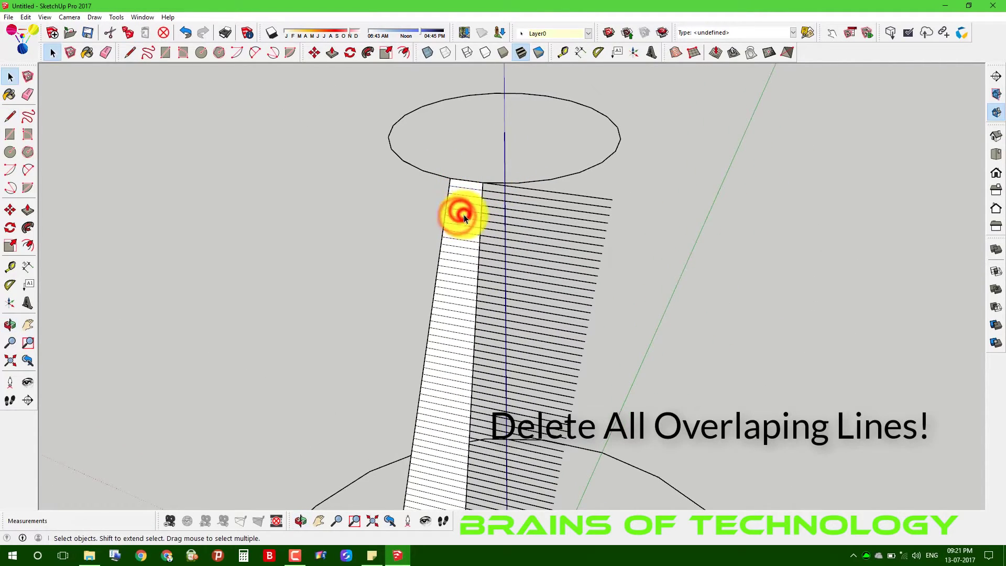
{"action": "scroll", "coordinate": [463, 217], "scroll_direction": "down", "scroll_amount": 3}
{"action": "mouse_move", "coordinate": [472, 243]}
{"action": "middle_mouse_down"}
{"action": "mouse_move", "coordinate": [490, 274]}
{"action": "mouse_move", "coordinate": [518, 202]}
{"action": "middle_mouse_up"}
{"action": "key", "text": "e"}
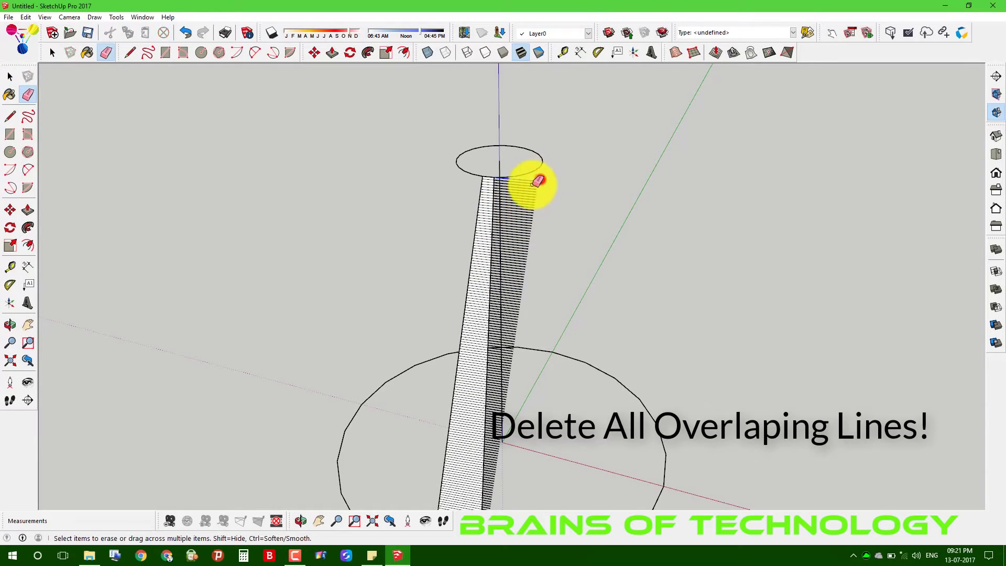
{"action": "mouse_move", "coordinate": [495, 270]}
{"action": "middle_mouse_down"}
{"action": "mouse_move", "coordinate": [488, 224]}
{"action": "mouse_move", "coordinate": [512, 185]}
{"action": "middle_mouse_up"}
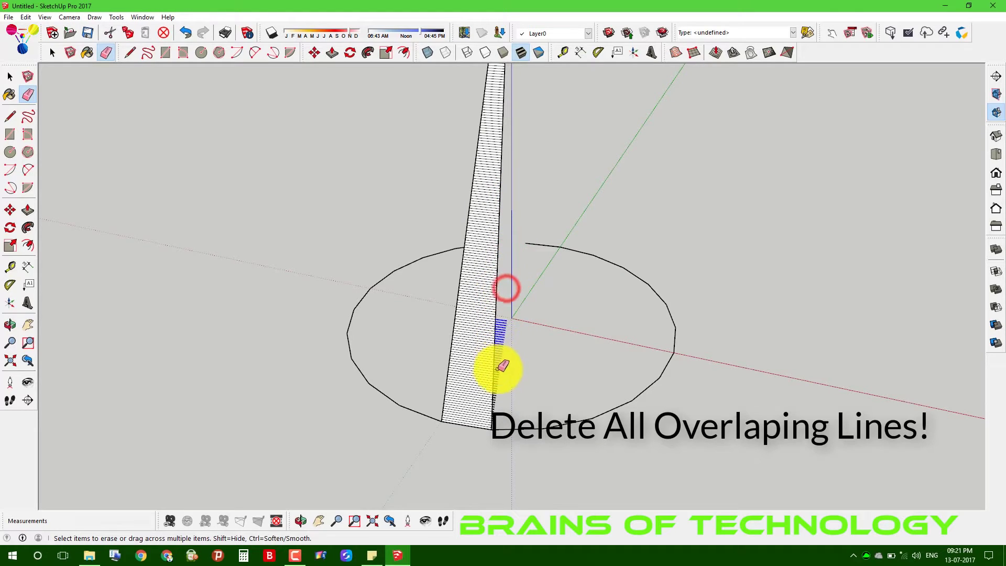
{"action": "scroll", "coordinate": [500, 394], "scroll_direction": "up", "scroll_amount": 2}
{"action": "scroll", "coordinate": [500, 414], "scroll_direction": "up", "scroll_amount": 5}
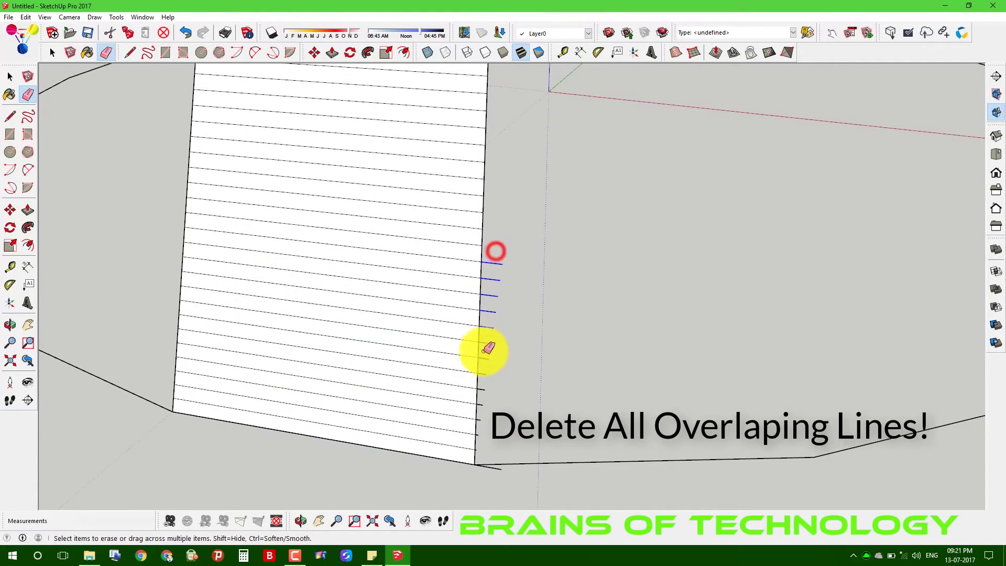
{"action": "scroll", "coordinate": [483, 428], "scroll_direction": "up", "scroll_amount": 4}
{"action": "scroll", "coordinate": [474, 435], "scroll_direction": "up", "scroll_amount": 2}
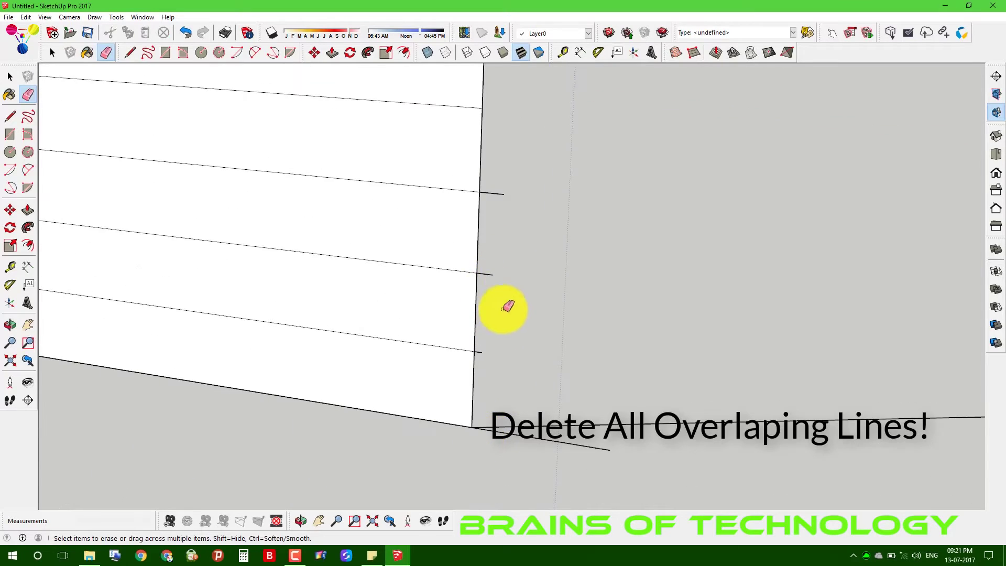
{"action": "left_click_drag", "start_coordinate": [496, 195], "coordinate": [478, 277]}
{"action": "key", "text": "ctrl+z"}
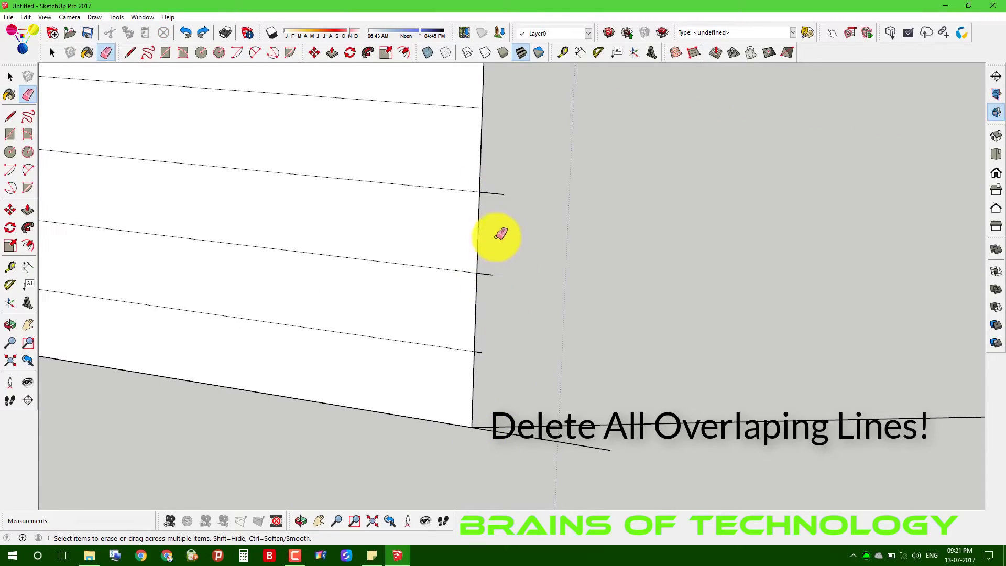
Erase the line stubs overhanging the strip's right edge.
{"action": "left_click_drag", "start_coordinate": [483, 352], "coordinate": [579, 451]}
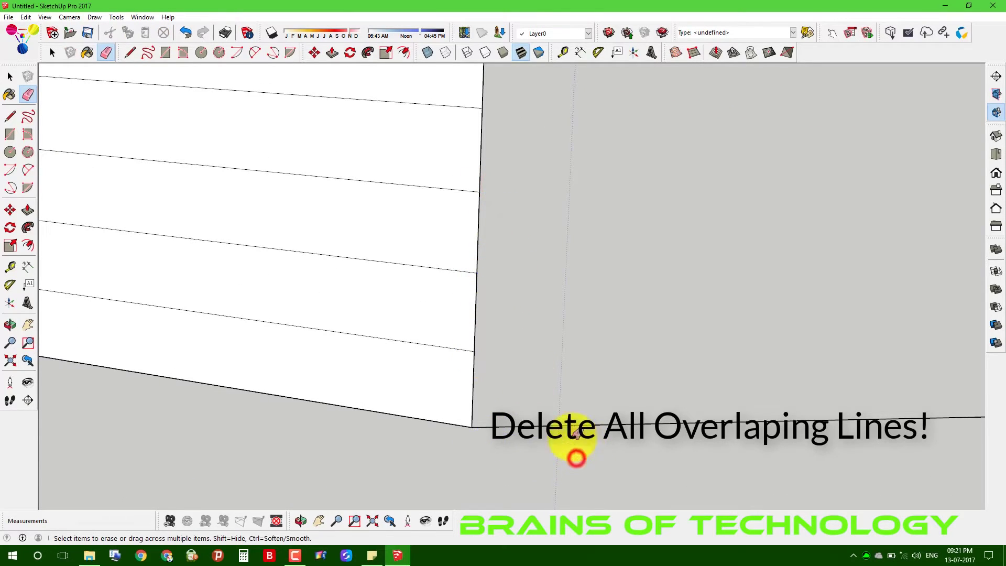
{"action": "scroll", "coordinate": [532, 321], "scroll_direction": "down", "scroll_amount": 3}
{"action": "scroll", "coordinate": [505, 254], "scroll_direction": "down", "scroll_amount": 2}
{"action": "scroll", "coordinate": [463, 308], "scroll_direction": "down", "scroll_amount": 2}
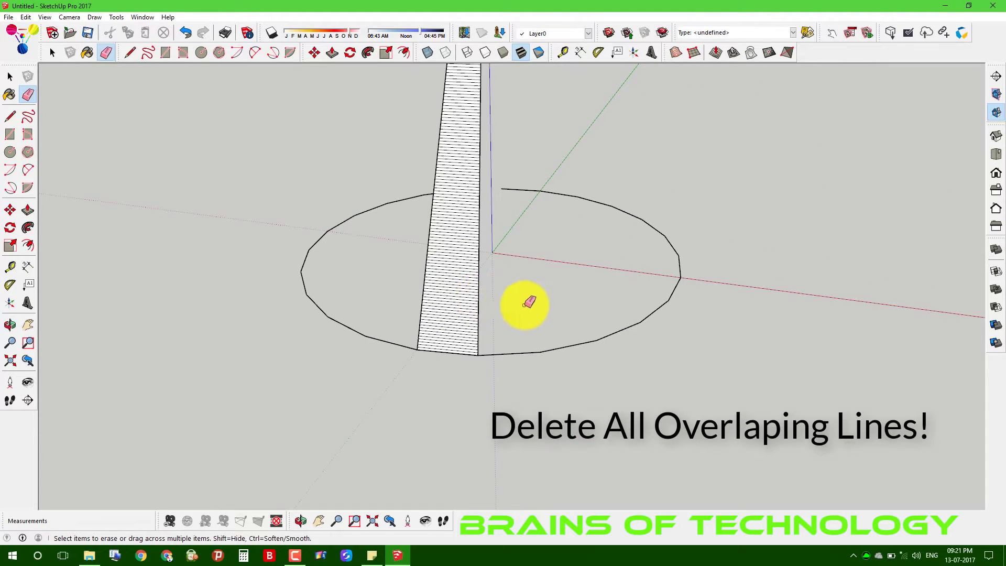
{"action": "scroll", "coordinate": [528, 303], "scroll_direction": "down", "scroll_amount": 3}
{"action": "scroll", "coordinate": [451, 310], "scroll_direction": "down", "scroll_amount": 2}
{"action": "mouse_move", "coordinate": [384, 275]}
{"action": "middle_mouse_down"}
{"action": "mouse_move", "coordinate": [418, 260]}
{"action": "mouse_move", "coordinate": [442, 231]}
{"action": "middle_mouse_up"}
{"action": "scroll", "coordinate": [434, 363], "scroll_direction": "up", "scroll_amount": 2}
{"action": "scroll", "coordinate": [450, 354], "scroll_direction": "down", "scroll_amount": 1}
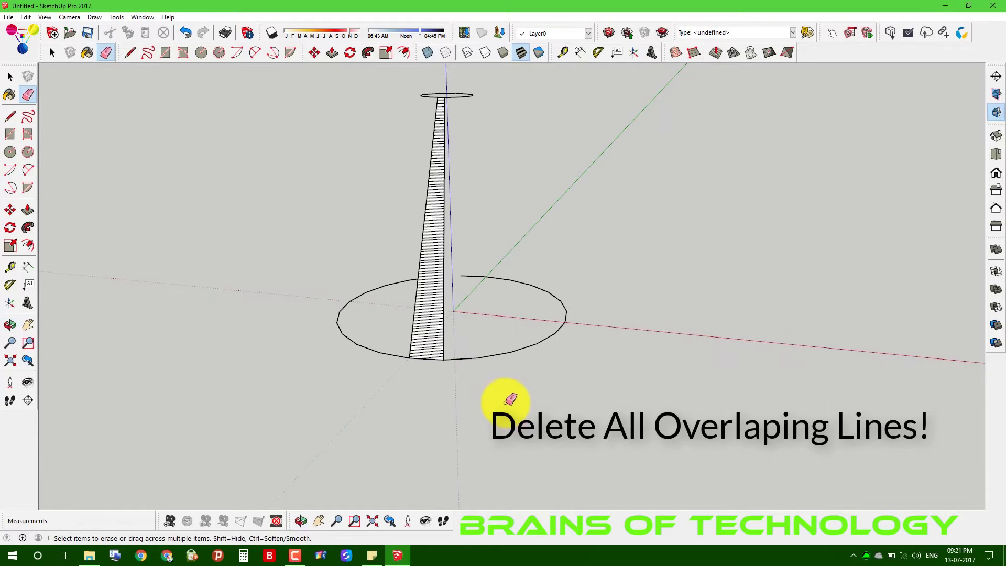
{"action": "middle_click_drag", "start_coordinate": [509, 402], "coordinate": [461, 367], "text": "shift"}
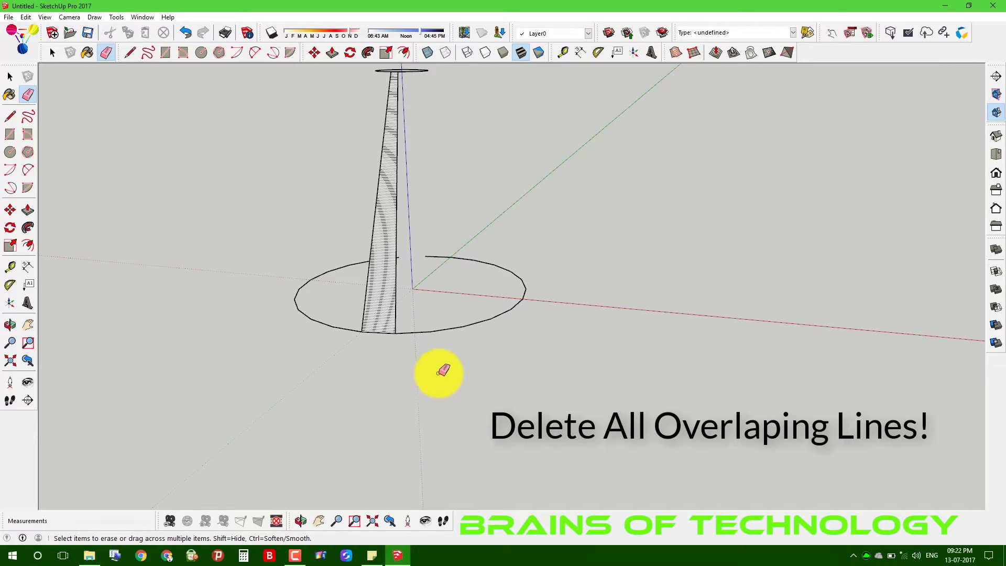
{"action": "middle_click_drag", "start_coordinate": [439, 372], "coordinate": [503, 355], "text": "shift"}
{"action": "scroll", "coordinate": [513, 314], "scroll_direction": "up", "scroll_amount": 1}
{"action": "scroll", "coordinate": [555, 293], "scroll_direction": "up", "scroll_amount": 1}
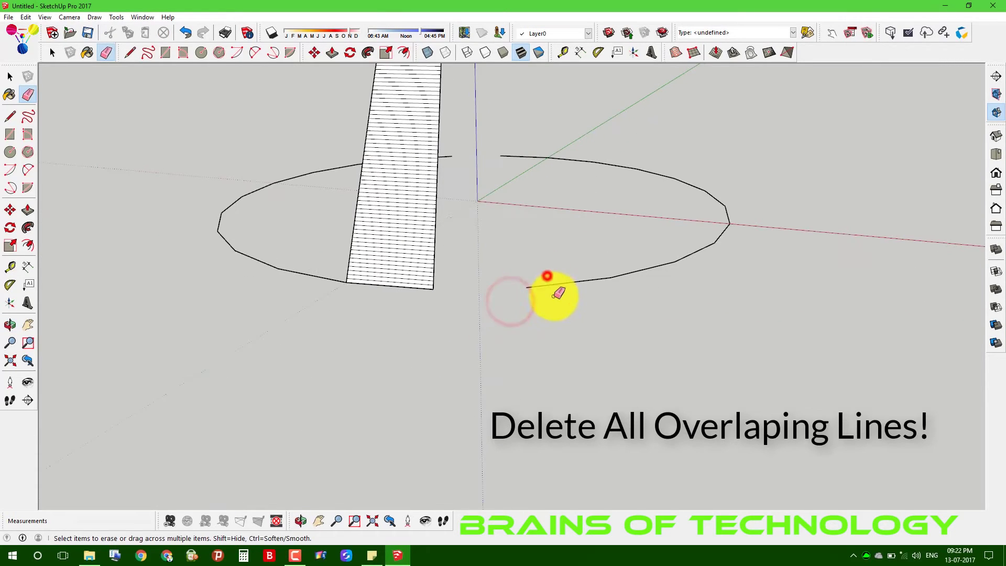
Remove the bottom circle by erasing its right half and deleting its left half.
{"action": "left_click_drag", "start_coordinate": [766, 278], "coordinate": [494, 117]}
{"action": "key", "text": "space"}
{"action": "left_click_drag", "start_coordinate": [334, 318], "coordinate": [184, 156]}
{"action": "key", "text": "Delete"}
{"action": "middle_click_drag", "start_coordinate": [285, 195], "coordinate": [505, 204]}
{"action": "key", "text": "e"}
{"action": "left_click", "coordinate": [555, 179]}
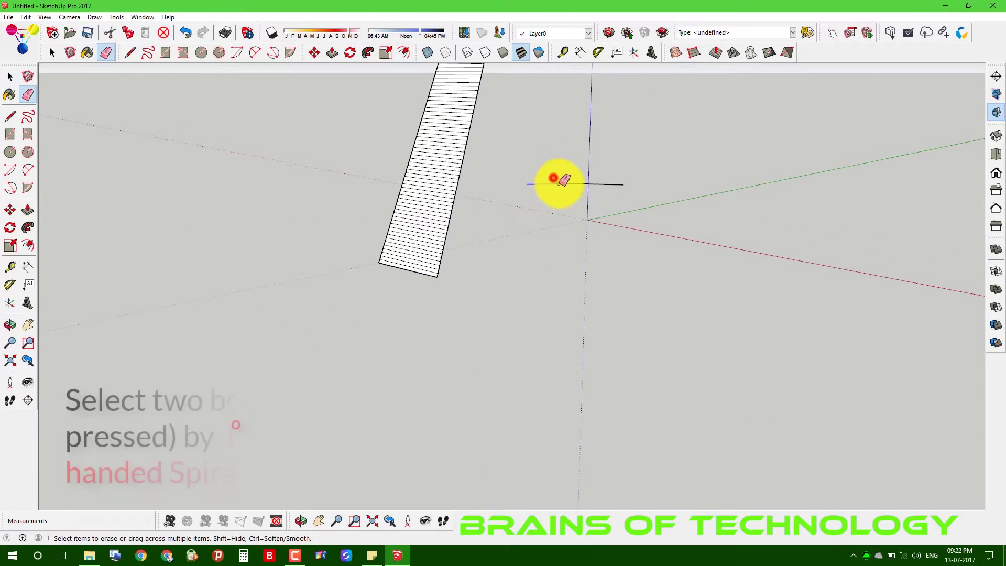
Undo the deletion to restore the base circle's left half.
{"action": "key", "text": "ctrl+z"}
{"action": "key", "text": "ctrl+z"}
{"action": "scroll", "coordinate": [489, 263], "scroll_direction": "up", "scroll_amount": 2}
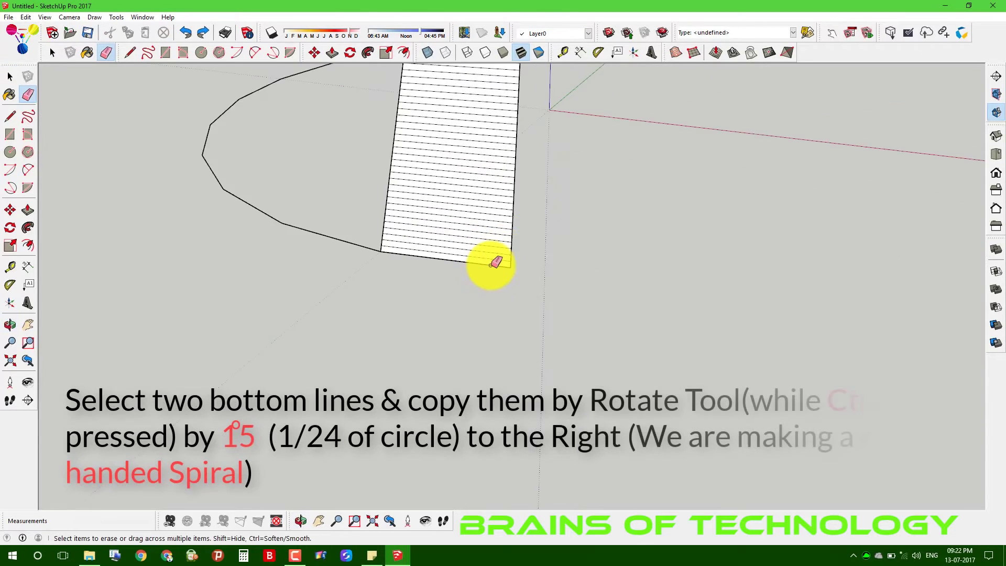
{"action": "scroll", "coordinate": [495, 262], "scroll_direction": "up", "scroll_amount": 2}
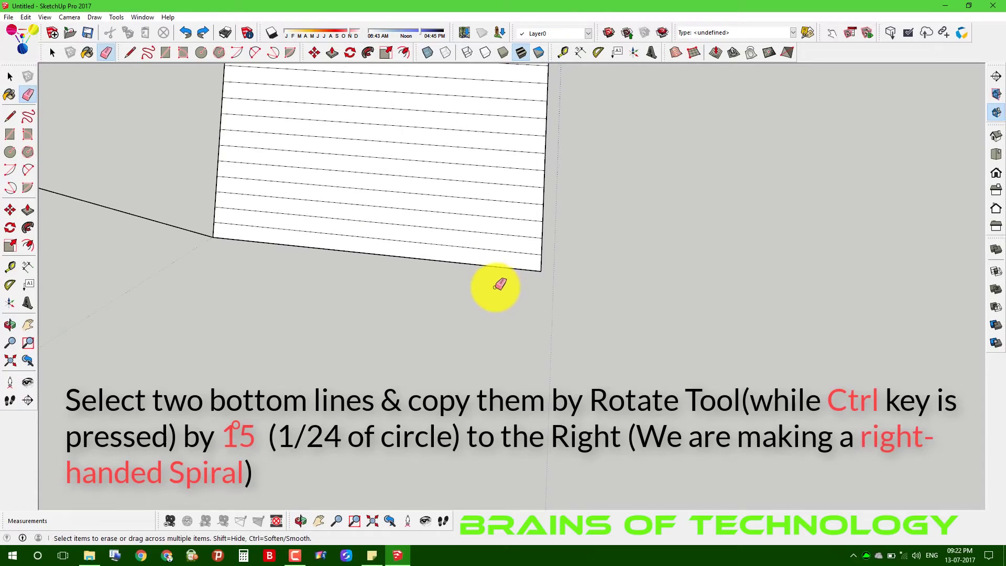
{"action": "scroll", "coordinate": [485, 271], "scroll_direction": "up", "scroll_amount": 1}
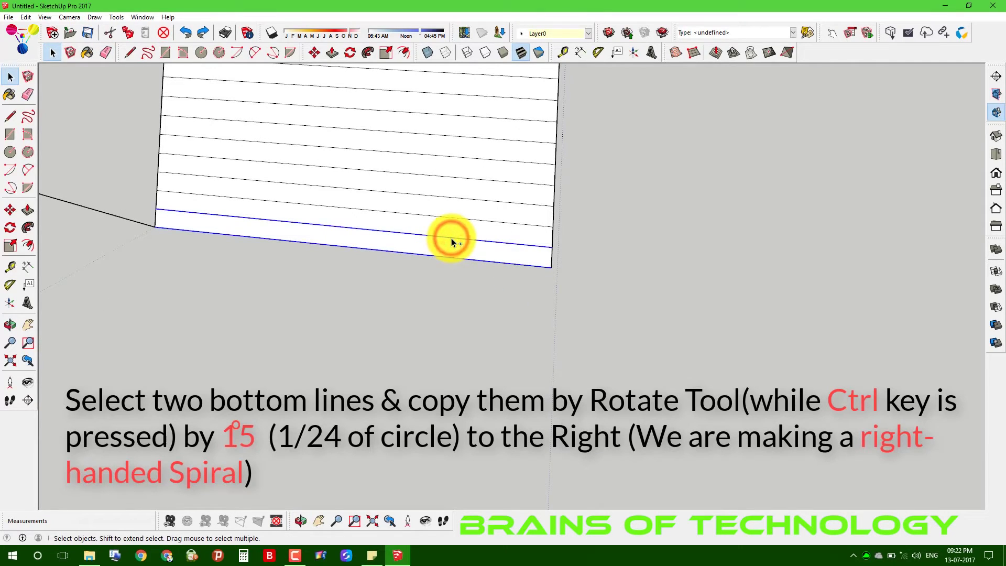
{"action": "scroll", "coordinate": [449, 245], "scroll_direction": "down", "scroll_amount": 1}
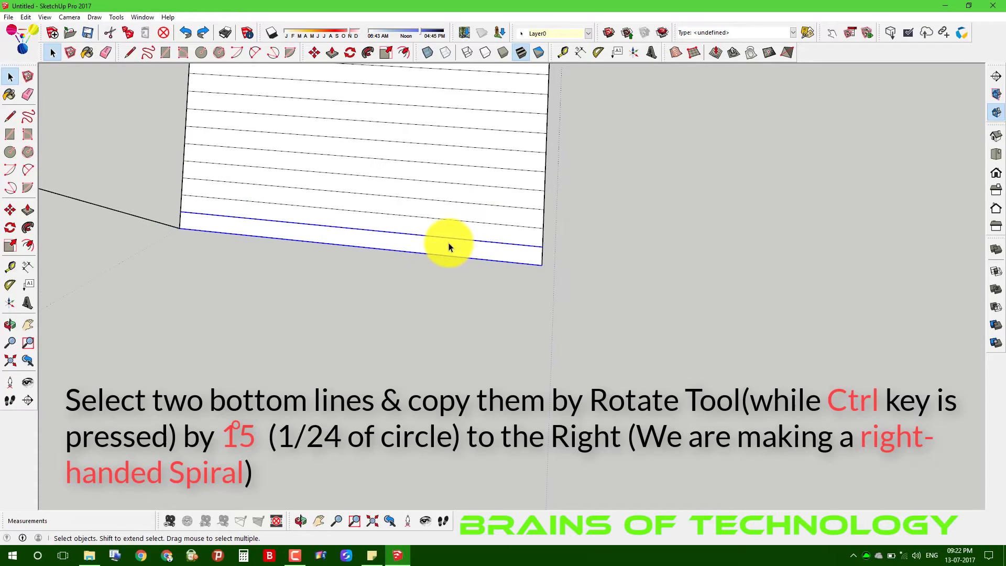
{"action": "scroll", "coordinate": [498, 296], "scroll_direction": "down", "scroll_amount": 1}
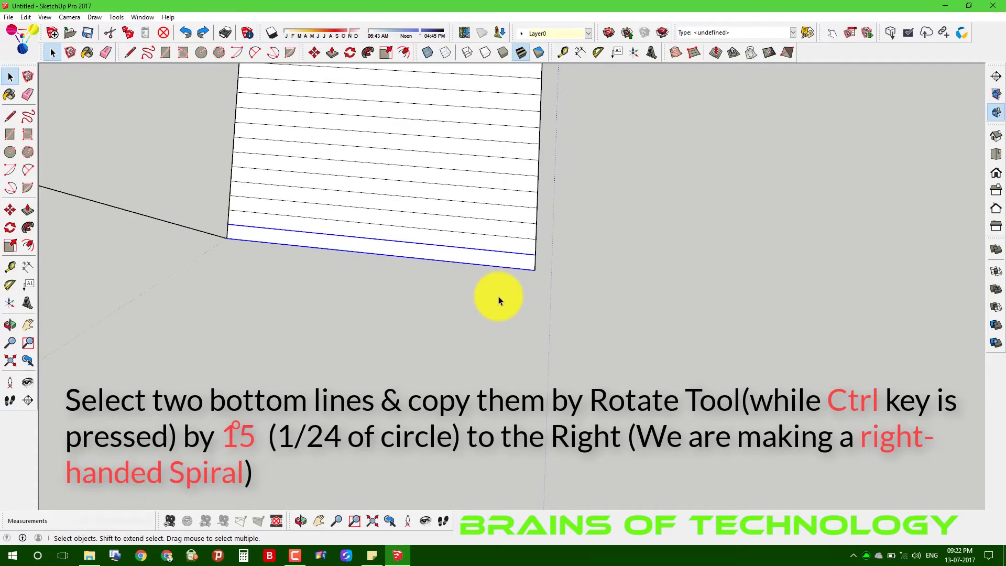
Rotate-copy the strip's two bottom lines 15° about the axes origin.
{"action": "key", "text": "q"}
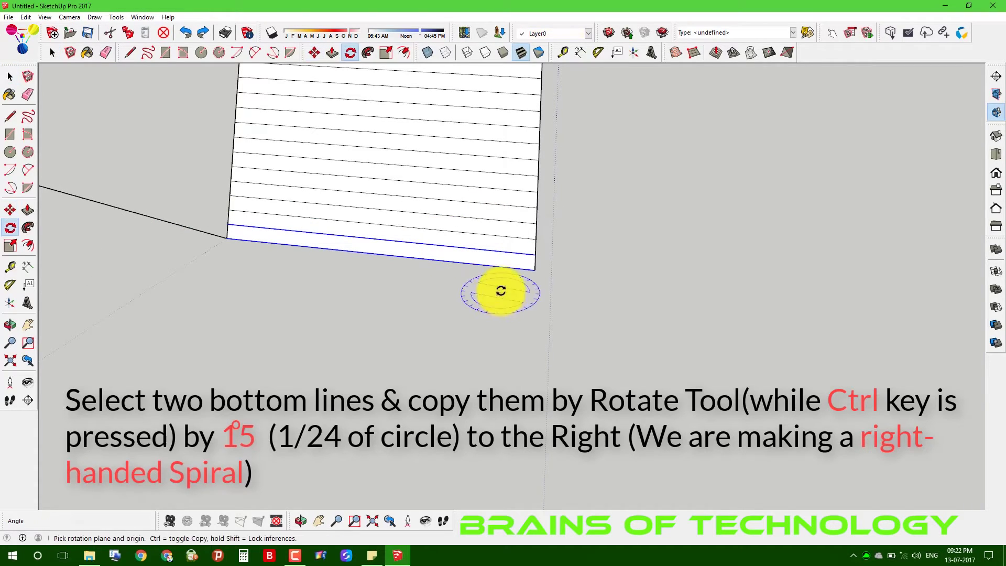
{"action": "mouse_move", "coordinate": [567, 186]}
{"action": "middle_mouse_down"}
{"action": "mouse_move", "coordinate": [562, 146]}
{"action": "mouse_move", "coordinate": [641, 153]}
{"action": "middle_mouse_up"}
{"action": "left_click", "coordinate": [646, 147]}
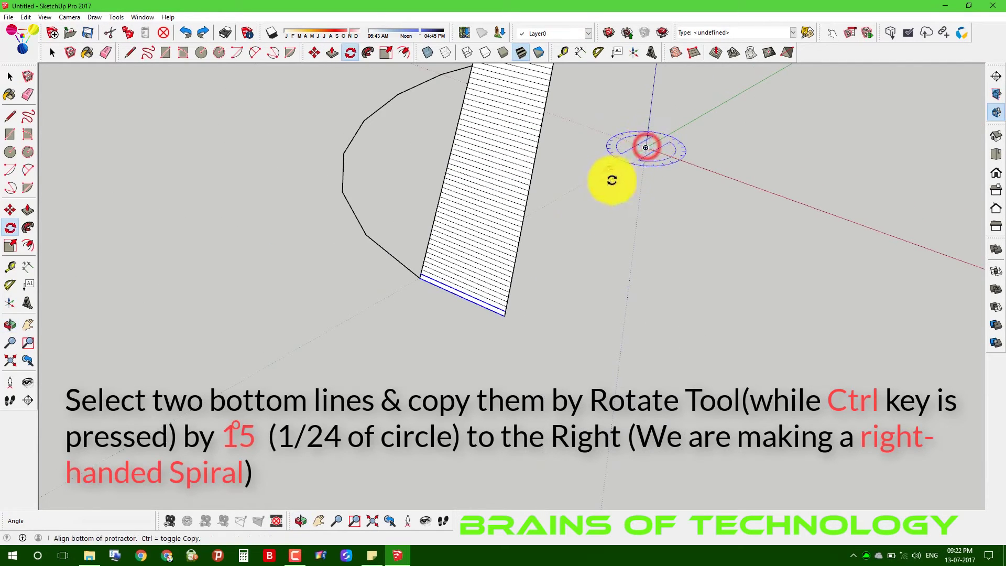
{"action": "left_click", "coordinate": [608, 178]}
{"action": "type", "text": "15"}
{"action": "key", "text": "Return"}
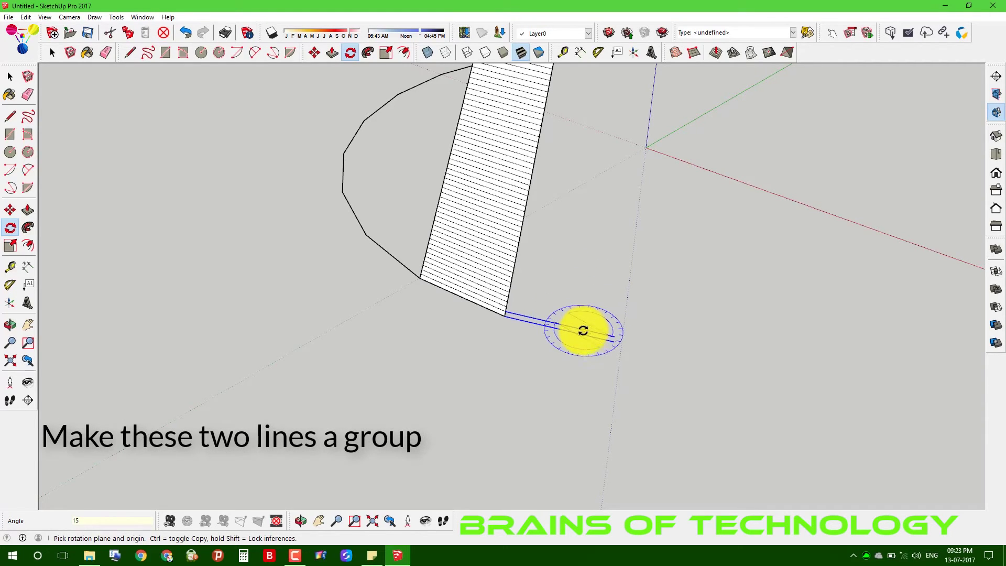
Group the two rotated copied lines and deselect the new group.
{"action": "right_click", "coordinate": [583, 330]}
{"action": "left_click", "coordinate": [608, 411]}
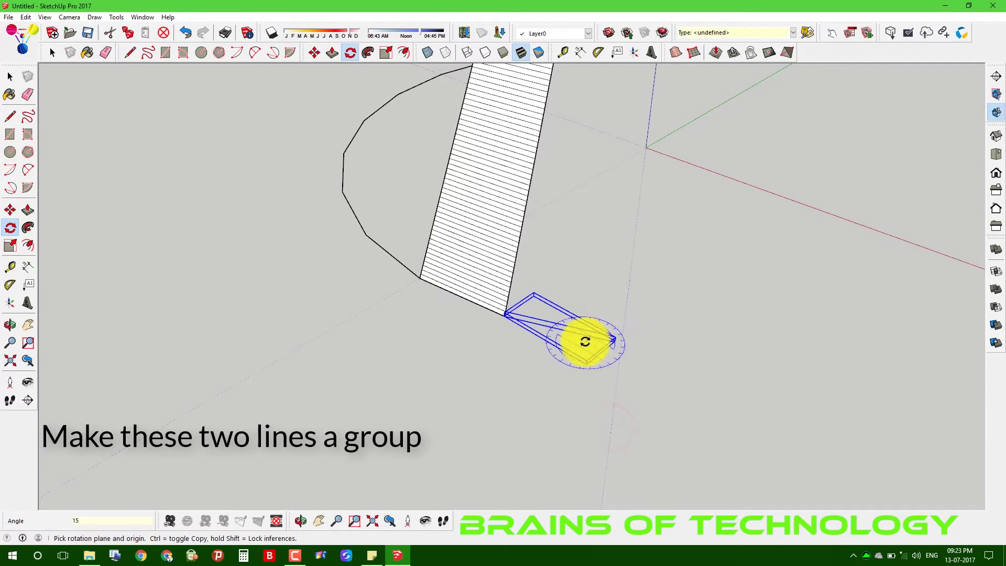
{"action": "mouse_move", "coordinate": [600, 304]}
{"action": "middle_mouse_down"}
{"action": "mouse_move", "coordinate": [511, 314]}
{"action": "mouse_move", "coordinate": [498, 331]}
{"action": "mouse_move", "coordinate": [514, 314]}
{"action": "mouse_move", "coordinate": [440, 303]}
{"action": "mouse_move", "coordinate": [482, 247]}
{"action": "mouse_move", "coordinate": [573, 240]}
{"action": "mouse_move", "coordinate": [461, 274]}
{"action": "mouse_move", "coordinate": [487, 266]}
{"action": "middle_mouse_up"}
{"action": "left_click", "coordinate": [487, 265]}
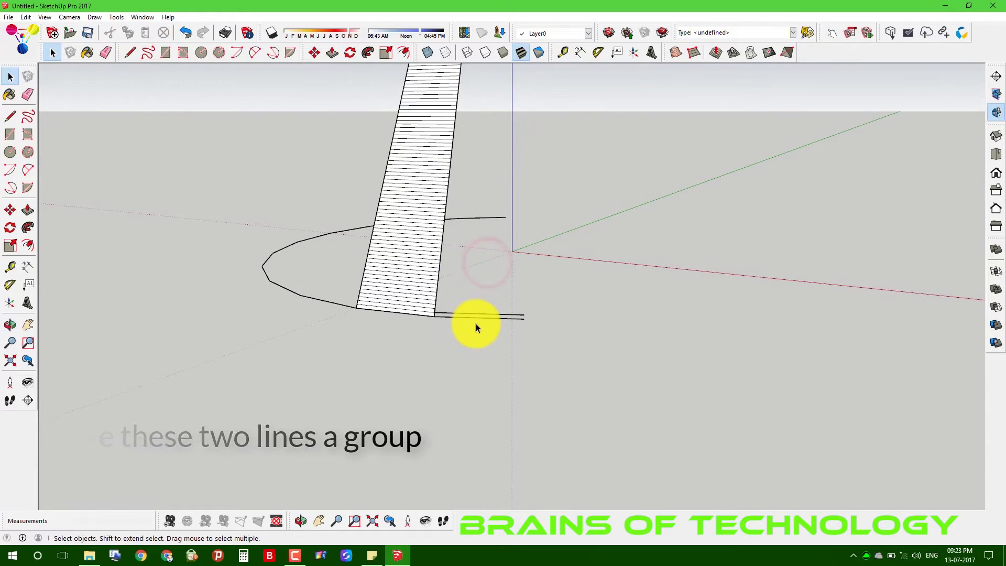
Erase the extra curved arc beside the hatched strip with the Eraser.
{"action": "mouse_move", "coordinate": [475, 323]}
{"action": "middle_mouse_down"}
{"action": "mouse_move", "coordinate": [520, 308]}
{"action": "mouse_move", "coordinate": [478, 318]}
{"action": "mouse_move", "coordinate": [523, 242]}
{"action": "mouse_move", "coordinate": [461, 288]}
{"action": "middle_mouse_up"}
{"action": "scroll", "coordinate": [512, 246], "scroll_direction": "down", "scroll_amount": 2}
{"action": "key", "text": "e"}
{"action": "left_click", "coordinate": [456, 250]}
{"action": "mouse_move", "coordinate": [477, 240]}
{"action": "middle_mouse_down"}
{"action": "mouse_move", "coordinate": [456, 247]}
{"action": "mouse_move", "coordinate": [520, 271]}
{"action": "mouse_move", "coordinate": [597, 269]}
{"action": "mouse_move", "coordinate": [514, 287]}
{"action": "mouse_move", "coordinate": [543, 197]}
{"action": "middle_mouse_up"}
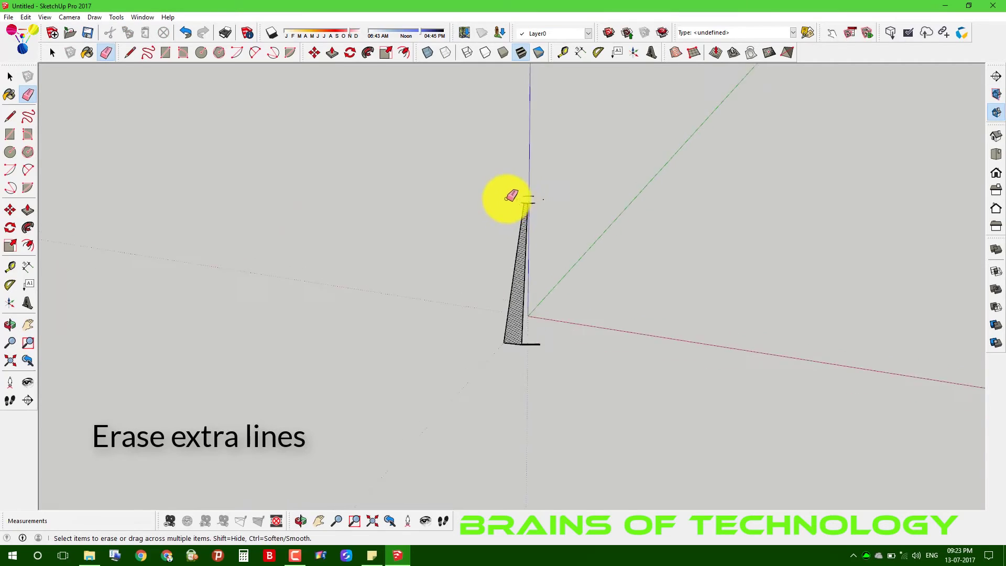
Erase the leftover arc at the top of the tower.
{"action": "scroll", "coordinate": [523, 196], "scroll_direction": "up", "scroll_amount": 4}
{"action": "left_click_drag", "start_coordinate": [628, 204], "coordinate": [616, 198]}
{"action": "scroll", "coordinate": [616, 198], "scroll_direction": "up", "scroll_amount": 2}
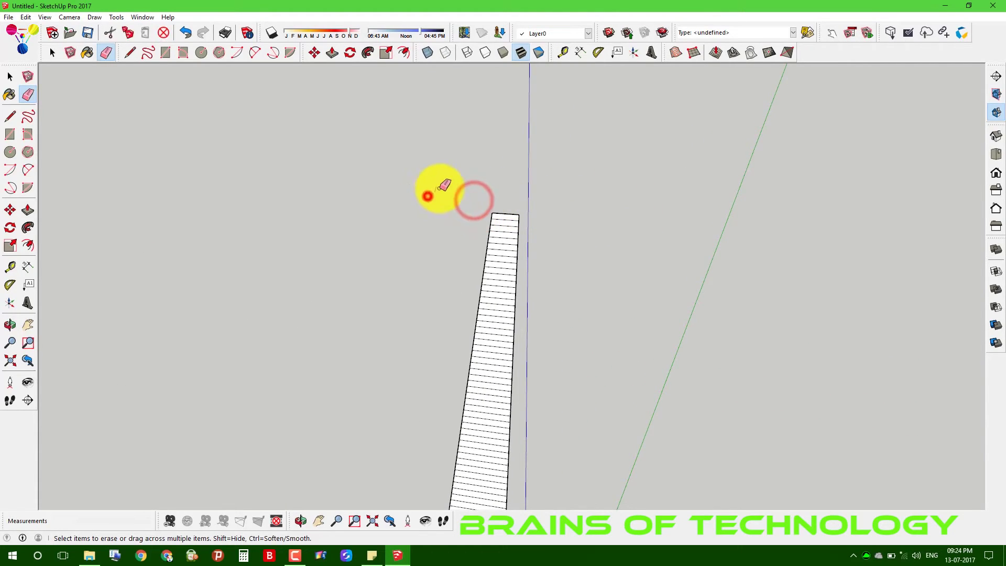
{"action": "key", "text": "space"}
{"action": "scroll", "coordinate": [487, 351], "scroll_direction": "down", "scroll_amount": 1}
{"action": "scroll", "coordinate": [532, 214], "scroll_direction": "down", "scroll_amount": 2}
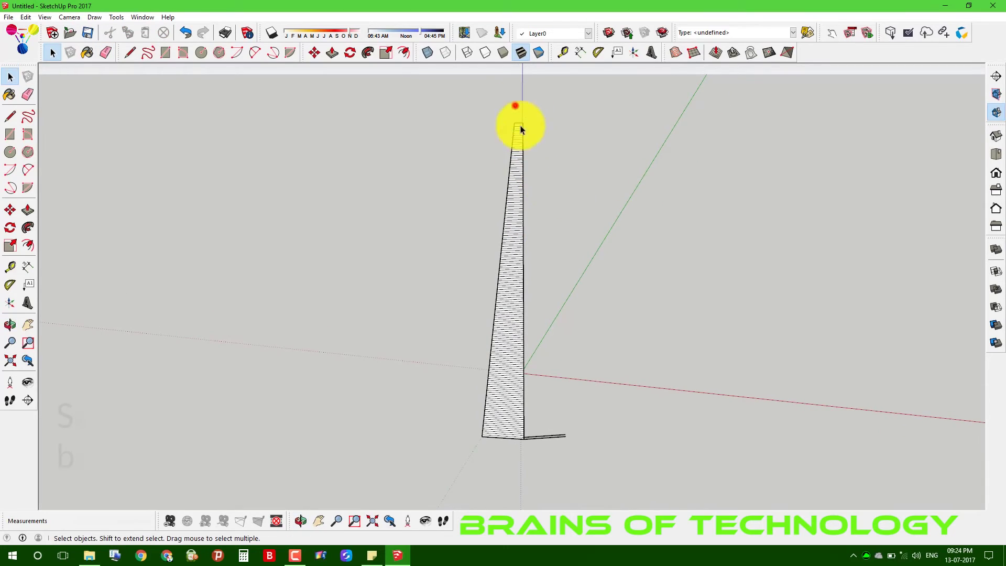
Move the strip's right vertical edge so its bottom meets the grouped upper line's start.
{"action": "left_click", "coordinate": [523, 419]}
{"action": "scroll", "coordinate": [529, 436], "scroll_direction": "up", "scroll_amount": 3}
{"action": "mouse_move", "coordinate": [513, 356]}
{"action": "middle_mouse_down", "text": "shift"}
{"action": "mouse_move", "coordinate": [549, 385]}
{"action": "mouse_move", "coordinate": [528, 401]}
{"action": "middle_mouse_up", "text": "shift"}
{"action": "scroll", "coordinate": [545, 367], "scroll_direction": "down", "scroll_amount": 1}
{"action": "scroll", "coordinate": [545, 368], "scroll_direction": "up", "scroll_amount": 1}
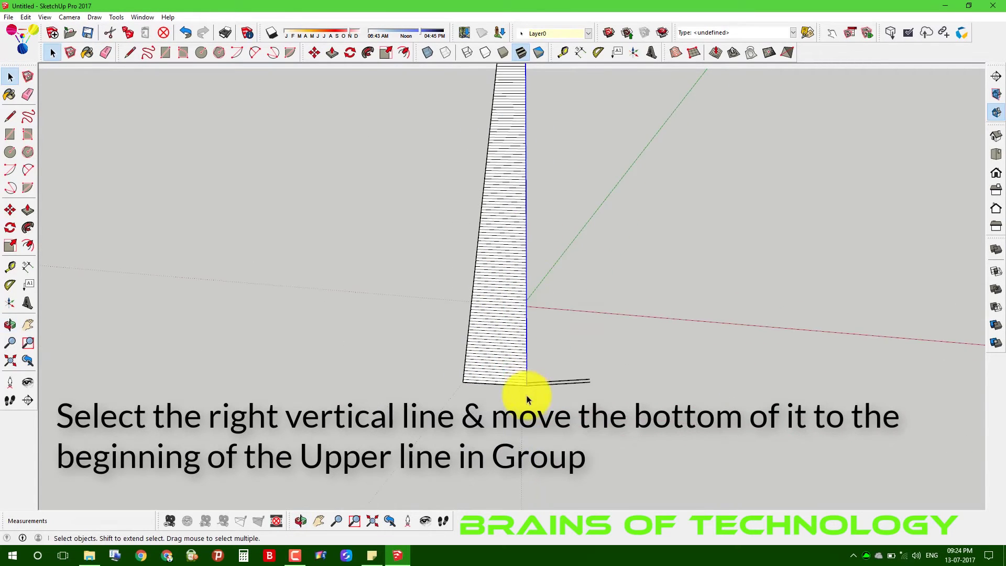
{"action": "scroll", "coordinate": [529, 388], "scroll_direction": "up", "scroll_amount": 3}
{"action": "scroll", "coordinate": [530, 366], "scroll_direction": "up", "scroll_amount": 2}
{"action": "key", "text": "m"}
{"action": "left_click", "coordinate": [527, 365]}
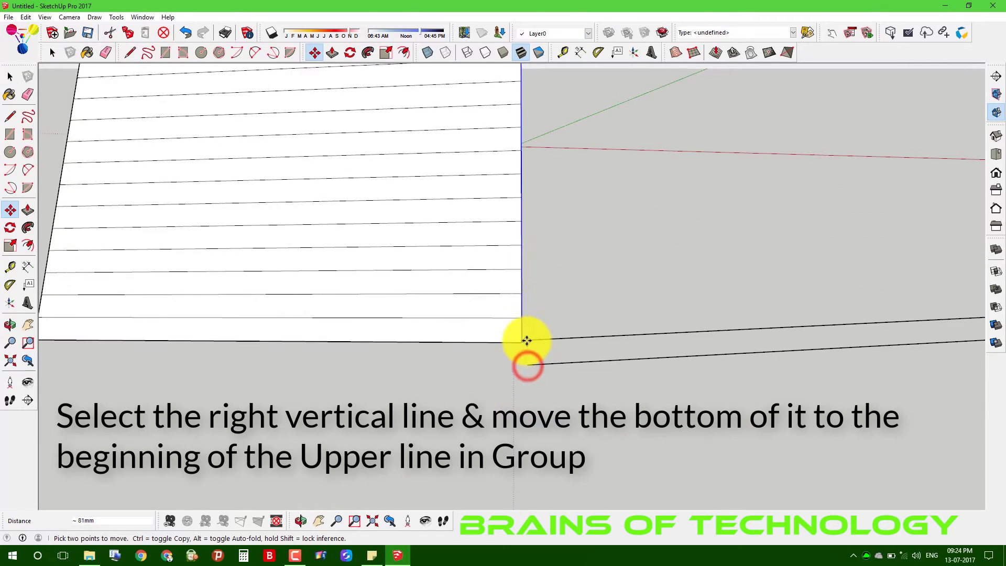
{"action": "left_click", "coordinate": [527, 341]}
{"action": "scroll", "coordinate": [557, 321], "scroll_direction": "down", "scroll_amount": 3}
{"action": "scroll", "coordinate": [608, 301], "scroll_direction": "down", "scroll_amount": 3}
{"action": "scroll", "coordinate": [608, 303], "scroll_direction": "down", "scroll_amount": 1}
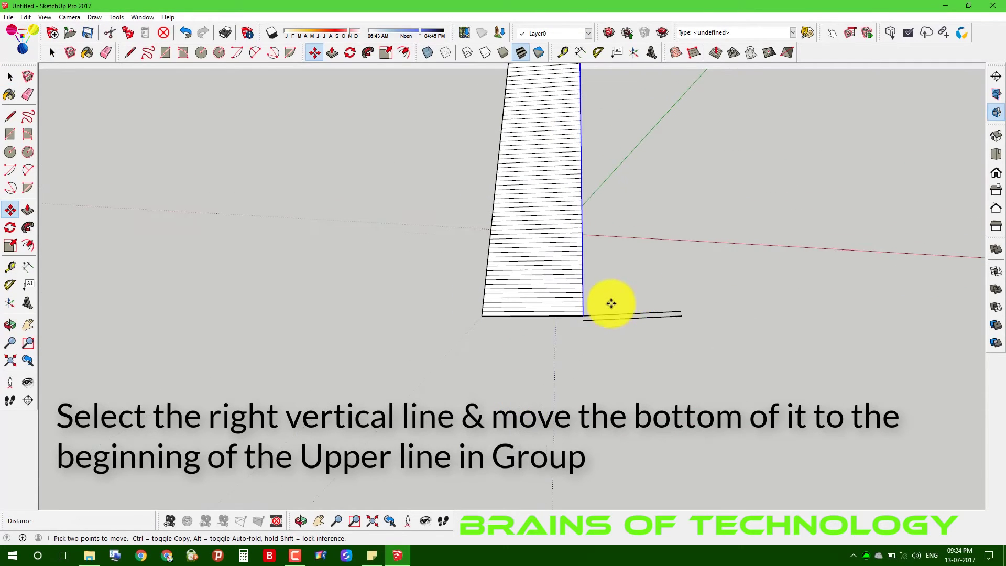
Orbit to view the whole strip and clear the selection.
{"action": "scroll", "coordinate": [676, 278], "scroll_direction": "down", "scroll_amount": 1}
{"action": "mouse_move", "coordinate": [687, 271]}
{"action": "middle_mouse_down"}
{"action": "mouse_move", "coordinate": [568, 298]}
{"action": "mouse_move", "coordinate": [613, 236]}
{"action": "mouse_move", "coordinate": [546, 337]}
{"action": "mouse_move", "coordinate": [561, 312]}
{"action": "middle_mouse_up"}
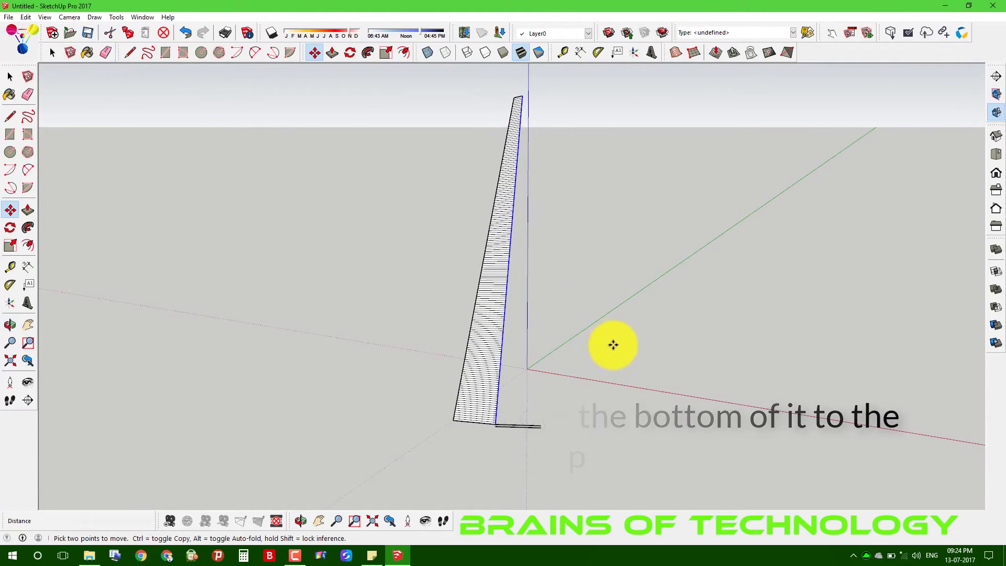
{"action": "scroll", "coordinate": [582, 342], "scroll_direction": "up", "scroll_amount": 2}
{"action": "scroll", "coordinate": [583, 342], "scroll_direction": "up", "scroll_amount": 1}
{"action": "scroll", "coordinate": [585, 341], "scroll_direction": "up", "scroll_amount": 2}
{"action": "scroll", "coordinate": [583, 338], "scroll_direction": "up", "scroll_amount": 2}
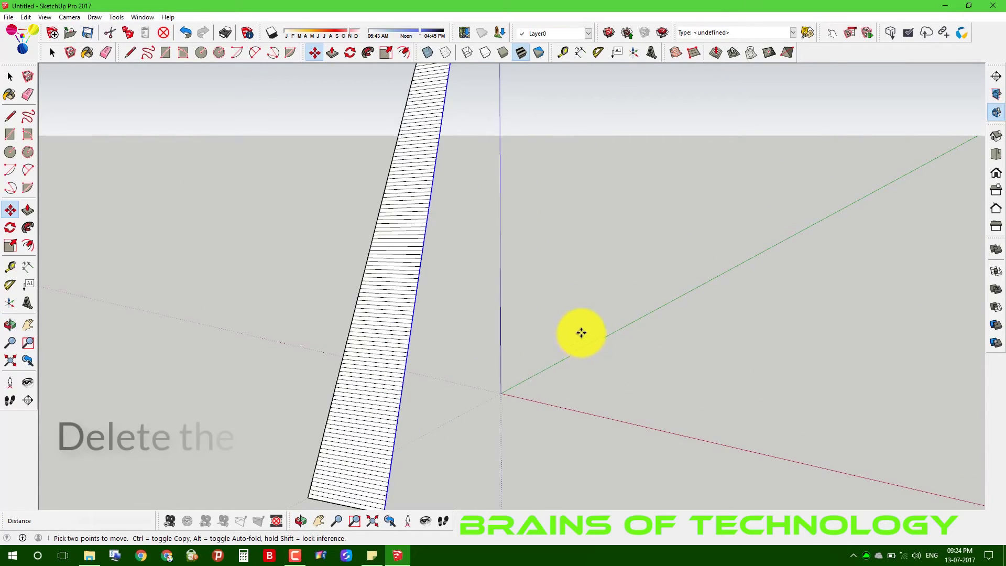
{"action": "scroll", "coordinate": [580, 335], "scroll_direction": "down", "scroll_amount": 2}
{"action": "key", "text": "space"}
{"action": "left_click", "coordinate": [490, 474]}
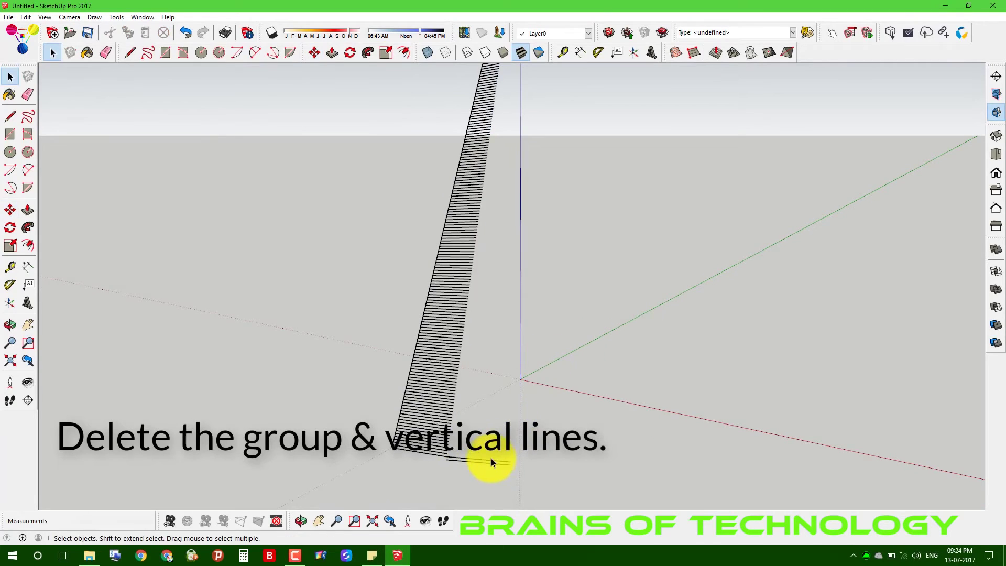
Select and remove the group and the vertical lines.
{"action": "scroll", "coordinate": [490, 460], "scroll_direction": "down", "scroll_amount": 3}
{"action": "scroll", "coordinate": [489, 430], "scroll_direction": "down", "scroll_amount": 2}
{"action": "left_click_drag", "start_coordinate": [433, 182], "coordinate": [476, 467]}
Rotate-copy the line stack 15° with 23 copies to complete the hatched cone.
{"action": "mouse_move", "coordinate": [523, 364]}
{"action": "middle_mouse_down"}
{"action": "mouse_move", "coordinate": [443, 435]}
{"action": "mouse_move", "coordinate": [488, 382]}
{"action": "mouse_move", "coordinate": [489, 337]}
{"action": "middle_mouse_up"}
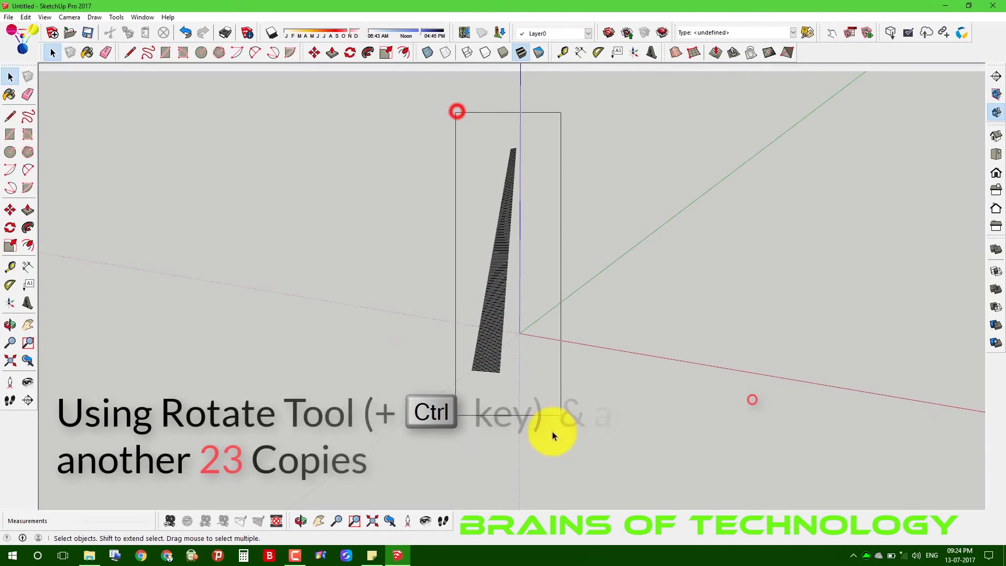
{"action": "left_click_drag", "start_coordinate": [457, 111], "coordinate": [539, 414]}
{"action": "key", "text": "q"}
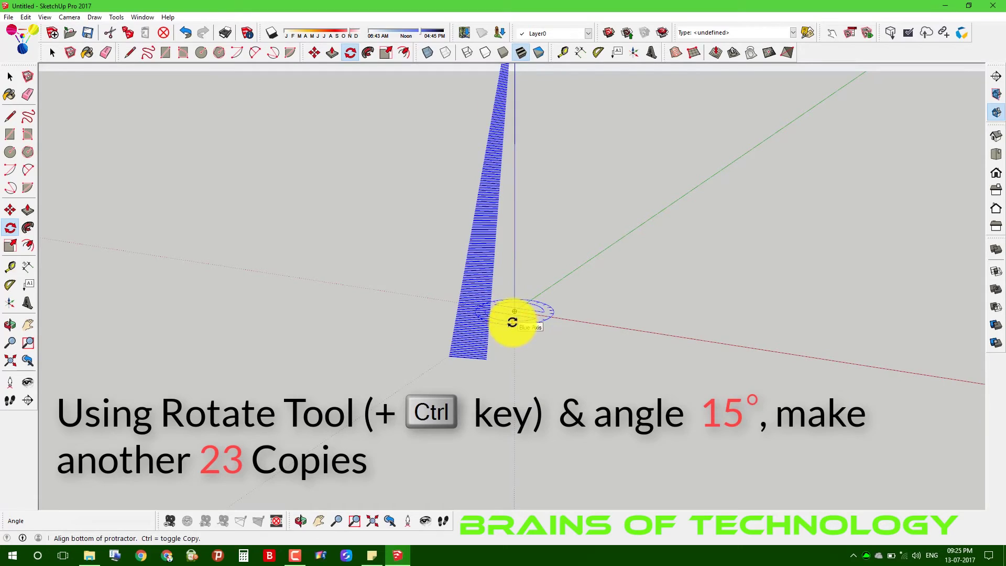
{"action": "left_click", "coordinate": [443, 360]}
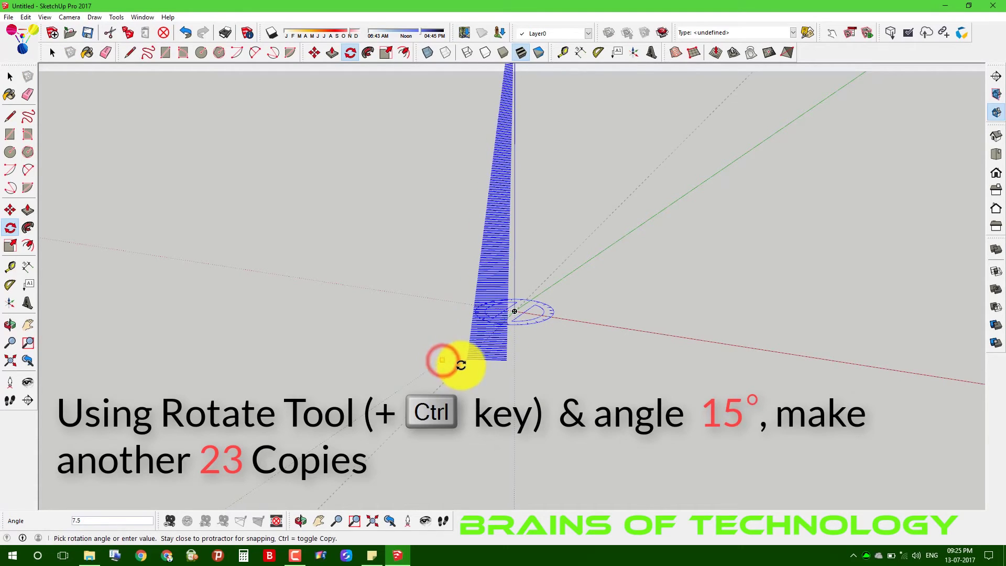
{"action": "key", "text": "ctrl"}
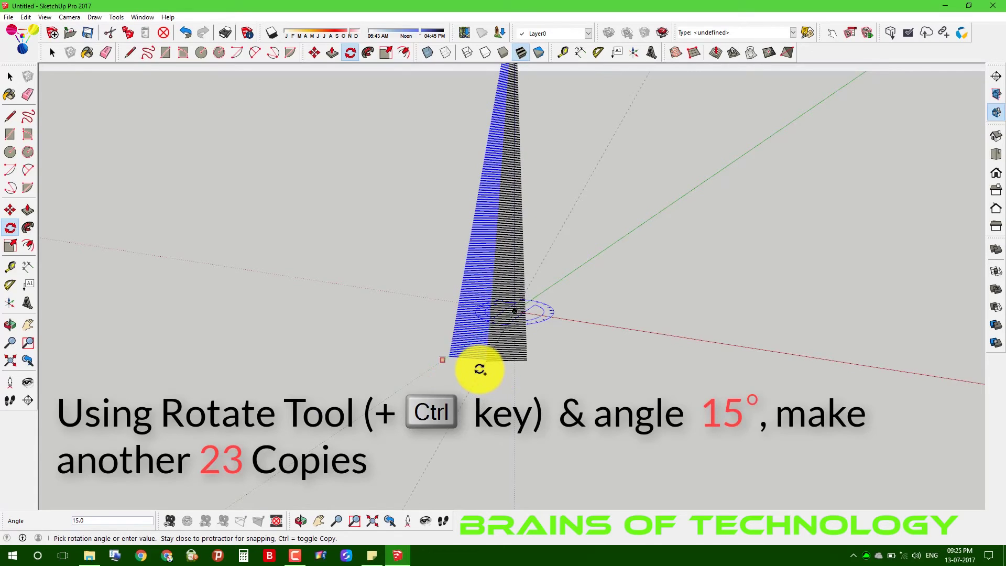
{"action": "left_click", "coordinate": [480, 369]}
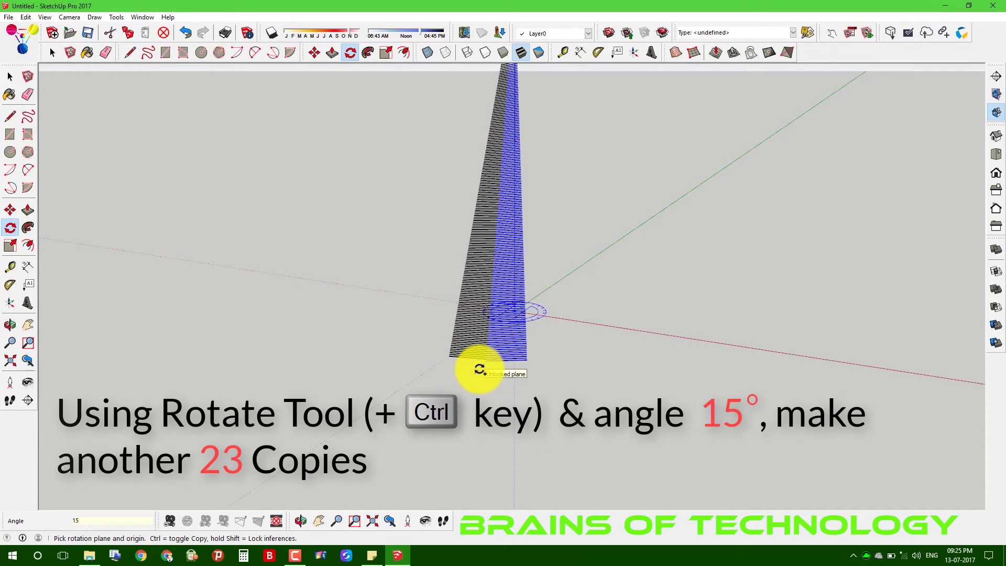
{"action": "type", "text": "23"}
{"action": "key", "text": "Return"}
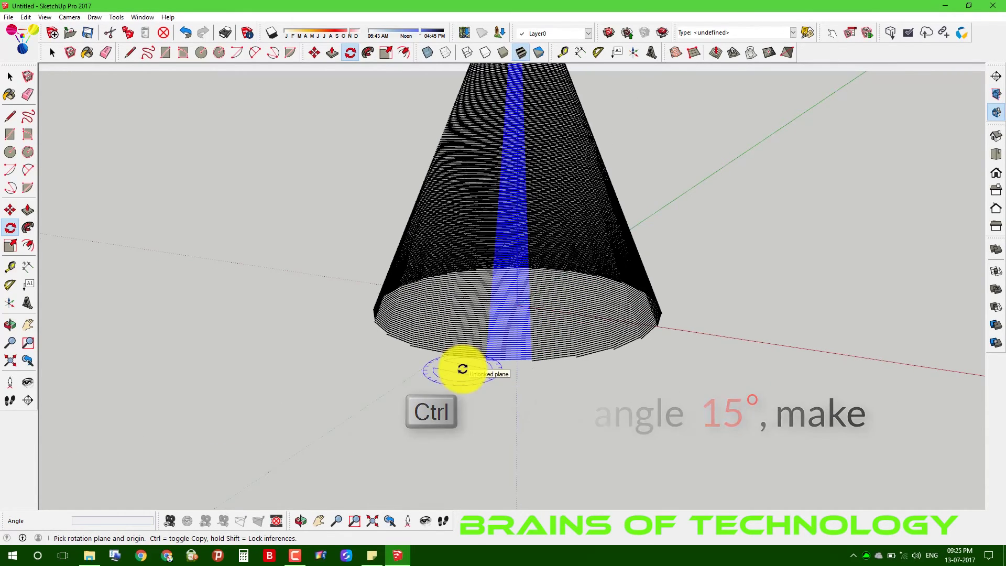
Copy one complete cone spiral and place it beside the cone.
{"action": "mouse_move", "coordinate": [460, 366]}
{"action": "middle_mouse_down"}
{"action": "mouse_move", "coordinate": [527, 361]}
{"action": "mouse_move", "coordinate": [449, 464]}
{"action": "middle_mouse_up"}
{"action": "scroll", "coordinate": [440, 446], "scroll_direction": "up", "scroll_amount": 5}
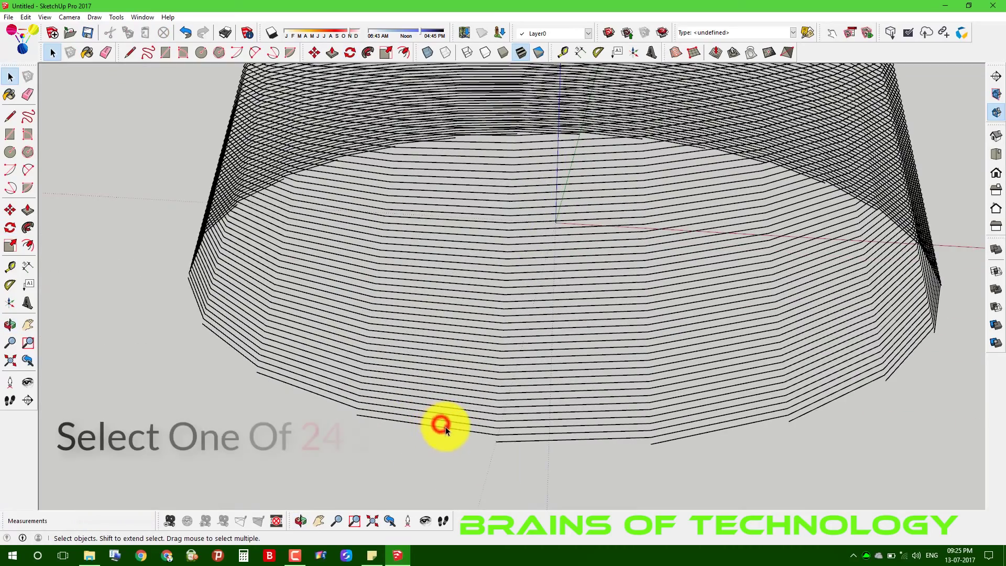
{"action": "triple_click", "coordinate": [446, 426]}
{"action": "scroll", "coordinate": [446, 427], "scroll_direction": "down", "scroll_amount": 4}
{"action": "scroll", "coordinate": [435, 432], "scroll_direction": "down", "scroll_amount": 4}
{"action": "scroll", "coordinate": [414, 441], "scroll_direction": "down", "scroll_amount": 2}
{"action": "key", "text": "m"}
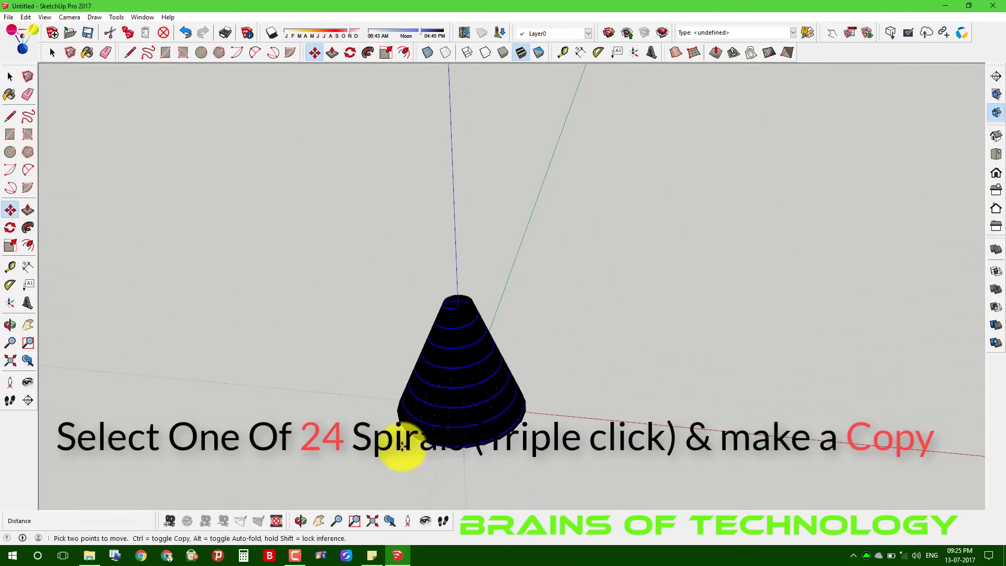
{"action": "left_click", "coordinate": [623, 472]}
Bring the copied spiral's lower end into view with the Circle tool active.
{"action": "mouse_move", "coordinate": [631, 459]}
{"action": "middle_mouse_down"}
{"action": "mouse_move", "coordinate": [561, 299]}
{"action": "mouse_move", "coordinate": [724, 285]}
{"action": "mouse_move", "coordinate": [517, 332]}
{"action": "mouse_move", "coordinate": [552, 332]}
{"action": "mouse_move", "coordinate": [524, 382]}
{"action": "middle_mouse_up"}
{"action": "scroll", "coordinate": [485, 310], "scroll_direction": "up", "scroll_amount": 3}
{"action": "scroll", "coordinate": [524, 320], "scroll_direction": "up", "scroll_amount": 3}
{"action": "scroll", "coordinate": [523, 382], "scroll_direction": "up", "scroll_amount": 3}
{"action": "left_click", "coordinate": [21, 157]}
{"action": "mouse_move", "coordinate": [472, 294]}
{"action": "middle_mouse_down"}
{"action": "mouse_move", "coordinate": [674, 294]}
{"action": "mouse_move", "coordinate": [791, 214]}
{"action": "mouse_move", "coordinate": [765, 227]}
{"action": "mouse_move", "coordinate": [801, 281]}
{"action": "mouse_move", "coordinate": [791, 271]}
{"action": "middle_mouse_up"}
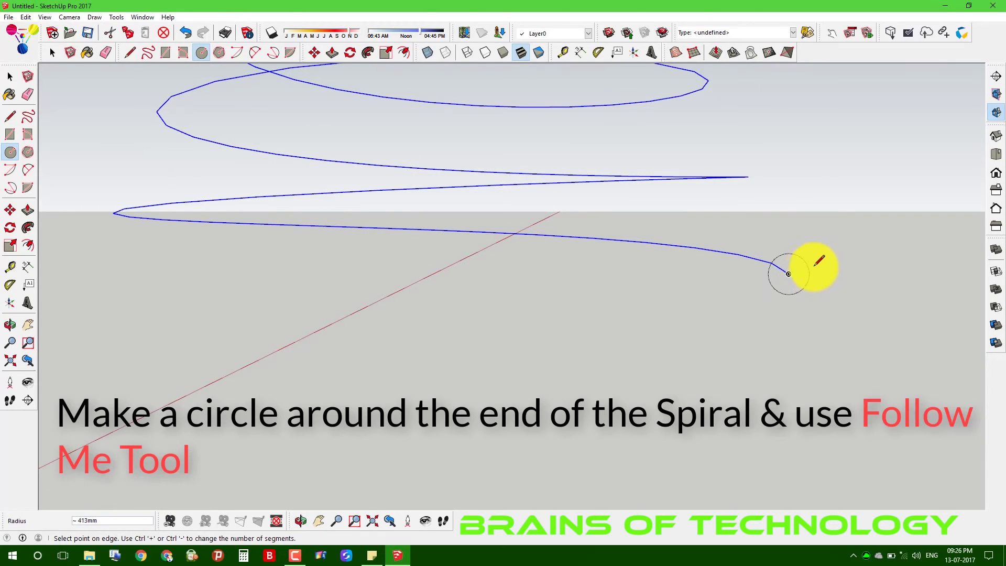
Sweep the circle along the copied spiral with Follow Me to form a tube.
{"action": "scroll", "coordinate": [828, 267], "scroll_direction": "down", "scroll_amount": 5}
{"action": "mouse_move", "coordinate": [393, 308]}
{"action": "middle_mouse_down"}
{"action": "mouse_move", "coordinate": [573, 269]}
{"action": "mouse_move", "coordinate": [304, 267]}
{"action": "middle_mouse_up"}
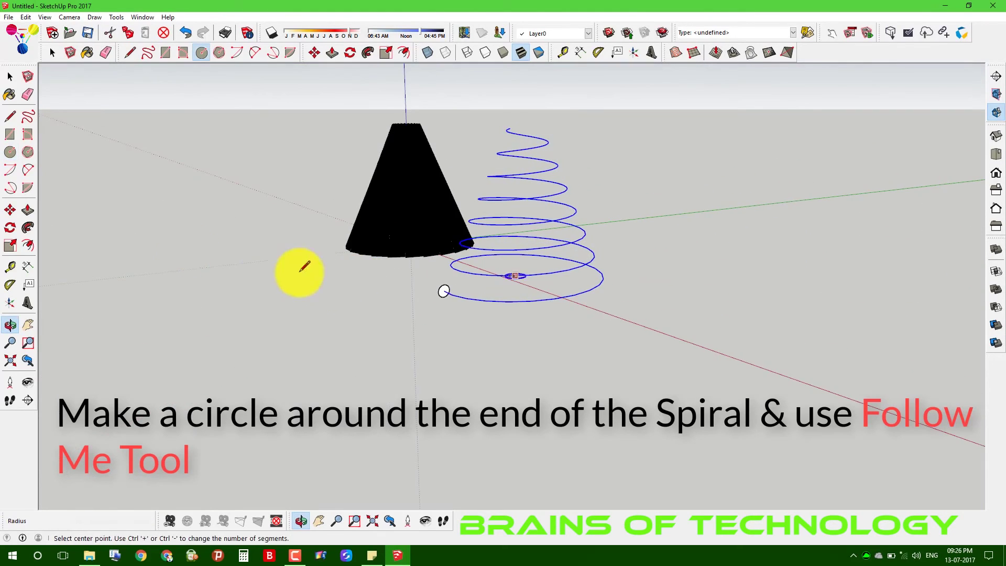
{"action": "scroll", "coordinate": [474, 282], "scroll_direction": "up", "scroll_amount": 3}
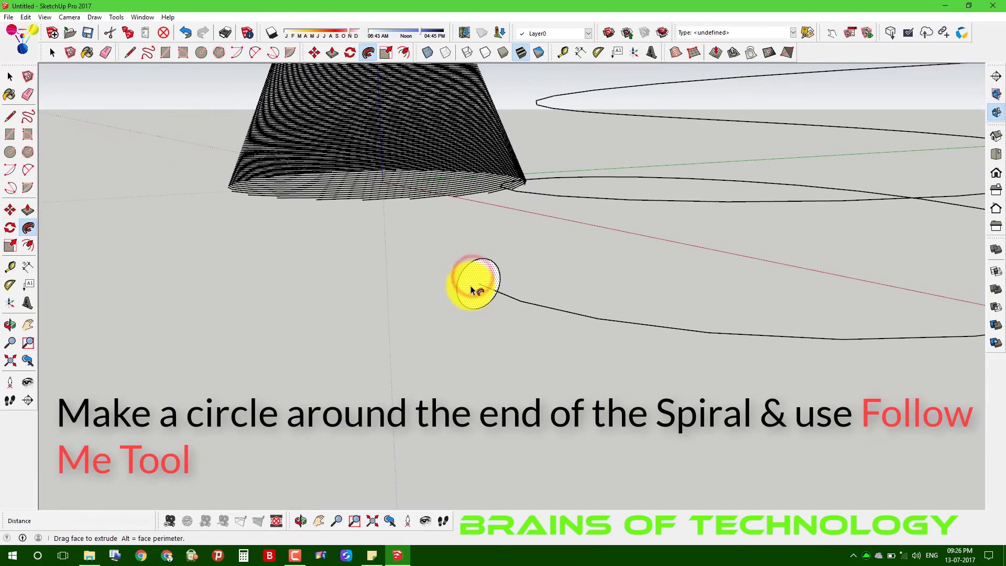
{"action": "left_click", "coordinate": [473, 289]}
{"action": "scroll", "coordinate": [629, 292], "scroll_direction": "down", "scroll_amount": 5}
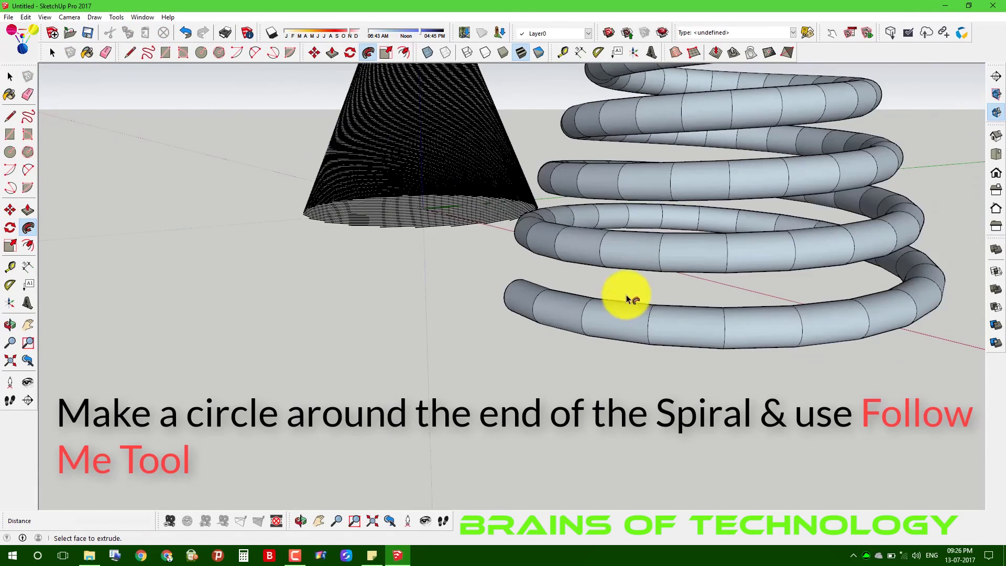
{"action": "scroll", "coordinate": [646, 332], "scroll_direction": "down", "scroll_amount": 3}
Select the whole spring tube and open its context menu.
{"action": "mouse_move", "coordinate": [646, 333]}
{"action": "middle_mouse_down"}
{"action": "mouse_move", "coordinate": [467, 326]}
{"action": "mouse_move", "coordinate": [727, 257]}
{"action": "mouse_move", "coordinate": [725, 242]}
{"action": "mouse_move", "coordinate": [566, 315]}
{"action": "middle_mouse_up"}
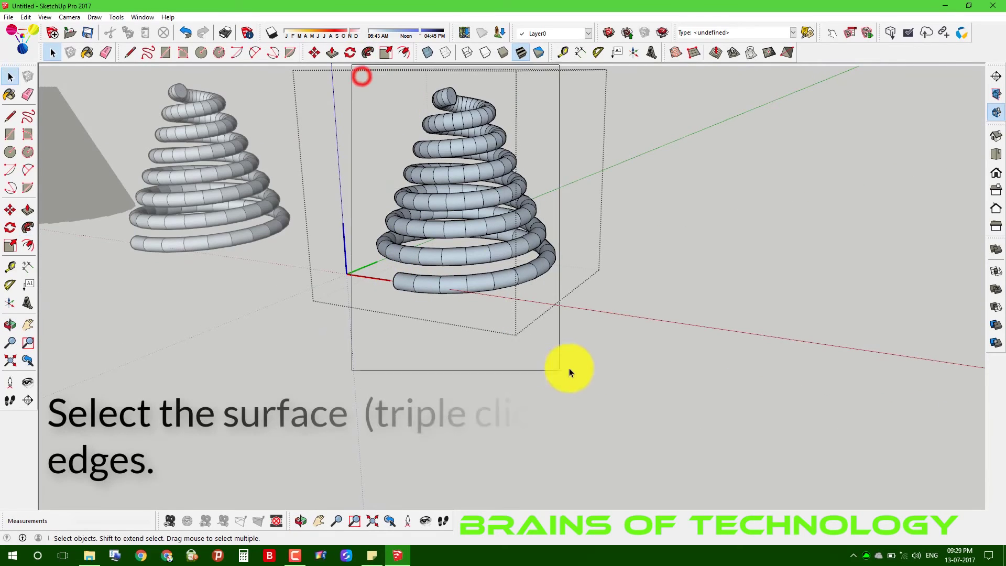
{"action": "triple_click", "coordinate": [476, 245]}
{"action": "right_click", "coordinate": [480, 255]}
Soften the spring tube's edges at 29.2 degrees, then deselect it.
{"action": "left_click", "coordinate": [520, 352]}
{"action": "scroll", "coordinate": [406, 287], "scroll_direction": "up", "scroll_amount": 3}
{"action": "right_click", "coordinate": [411, 287]}
{"action": "left_click", "coordinate": [480, 427]}
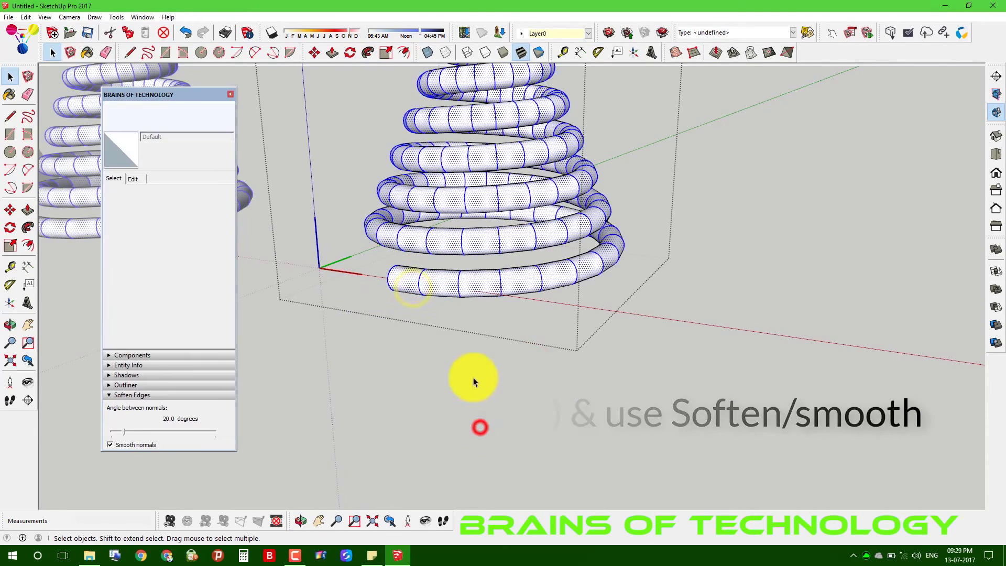
{"action": "scroll", "coordinate": [424, 303], "scroll_direction": "down", "scroll_amount": 3}
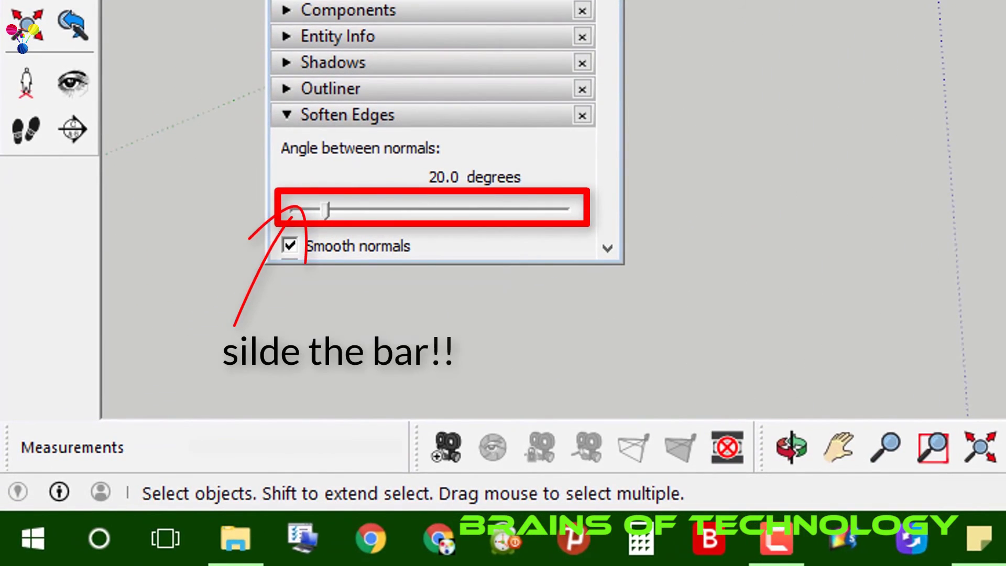
{"action": "left_click", "coordinate": [322, 210]}
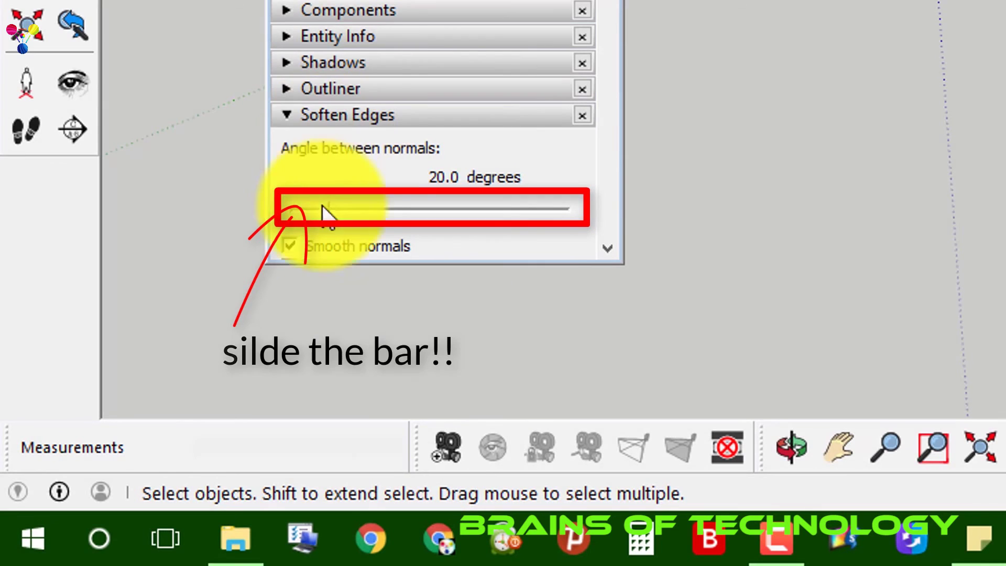
{"action": "left_click_drag", "start_coordinate": [325, 211], "coordinate": [336, 213]}
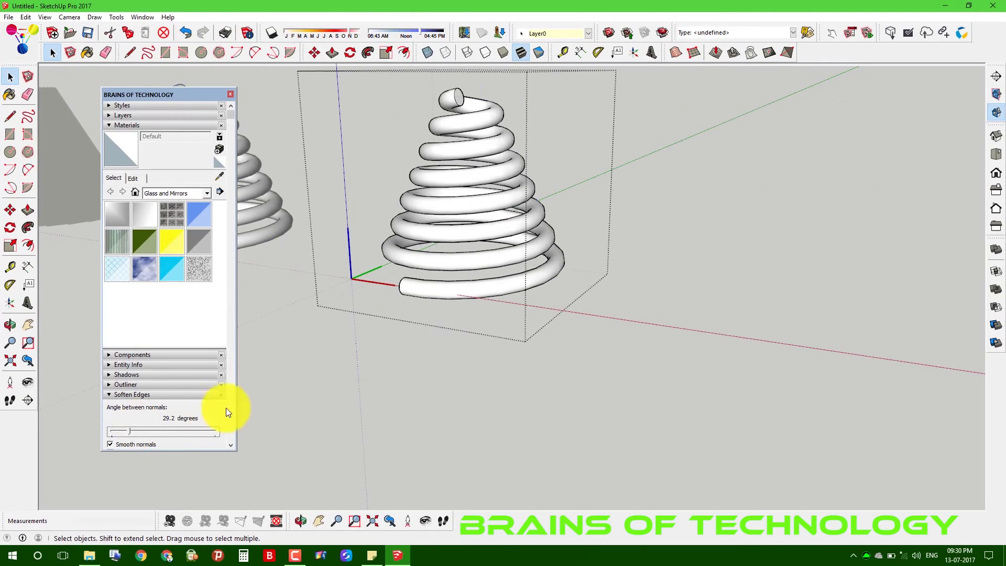
{"action": "left_click", "coordinate": [448, 315]}
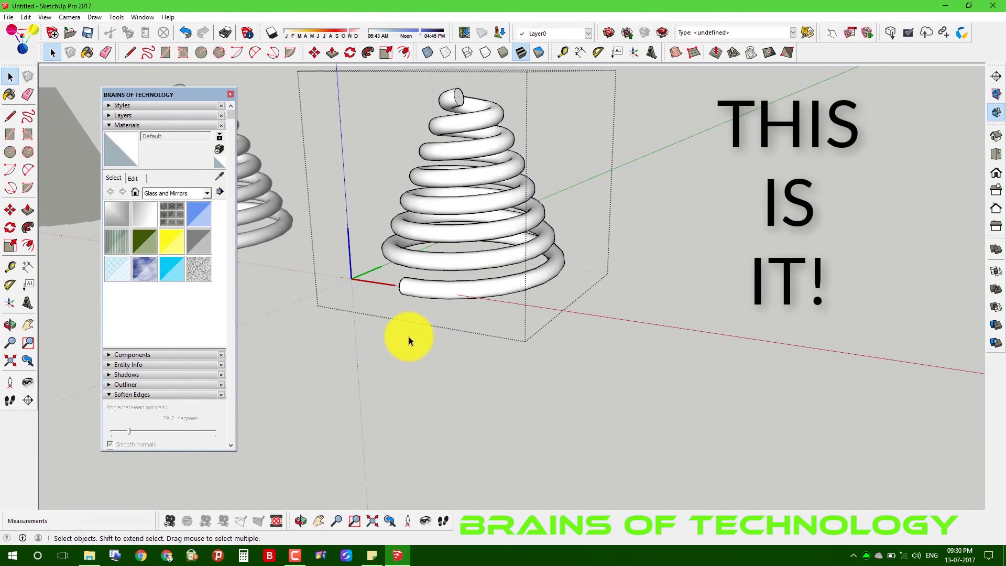